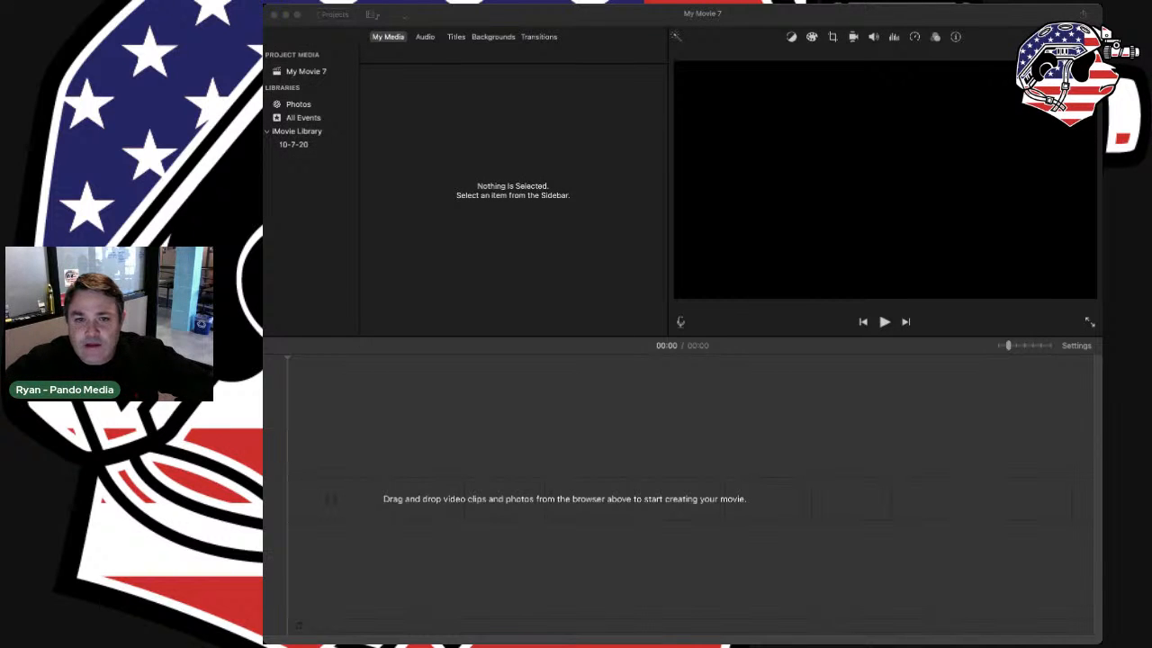
Look through the audio, titles, backgrounds and transitions libraries, and return to the project's media
left_click(506, 18)
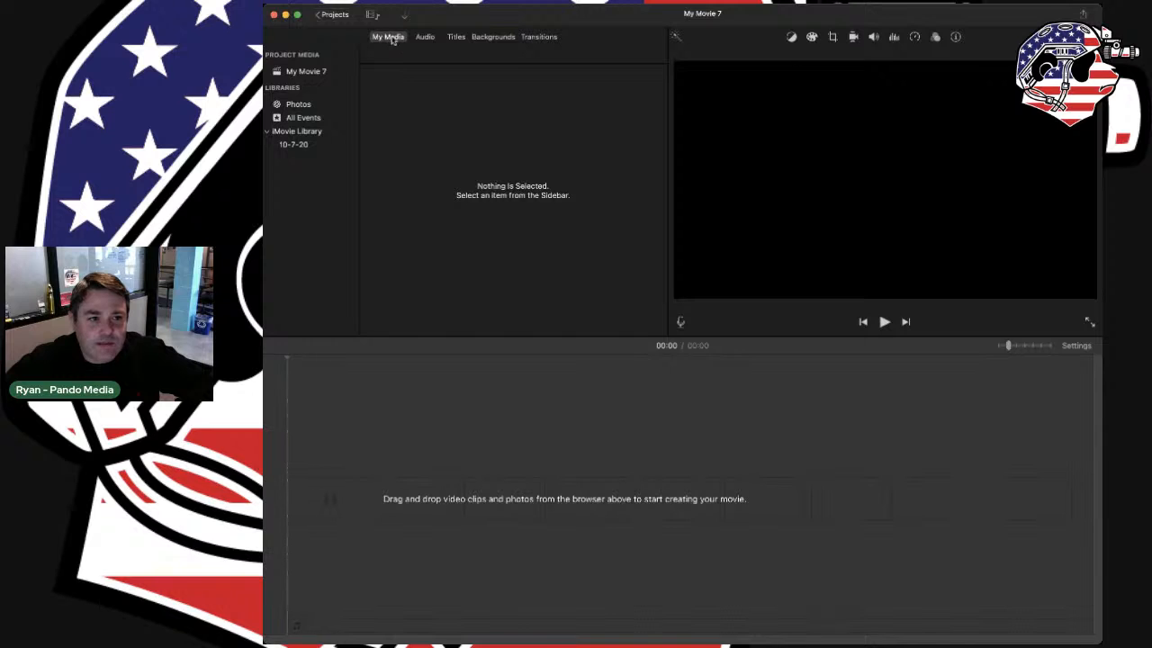
left_click(433, 40)
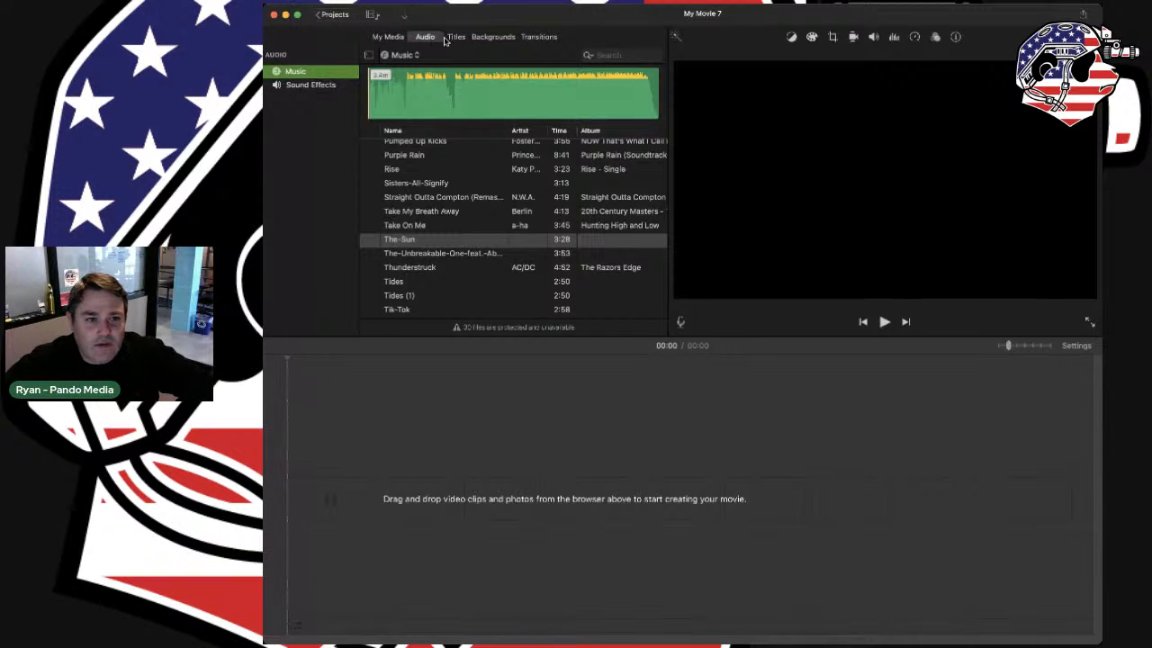
left_click(457, 39)
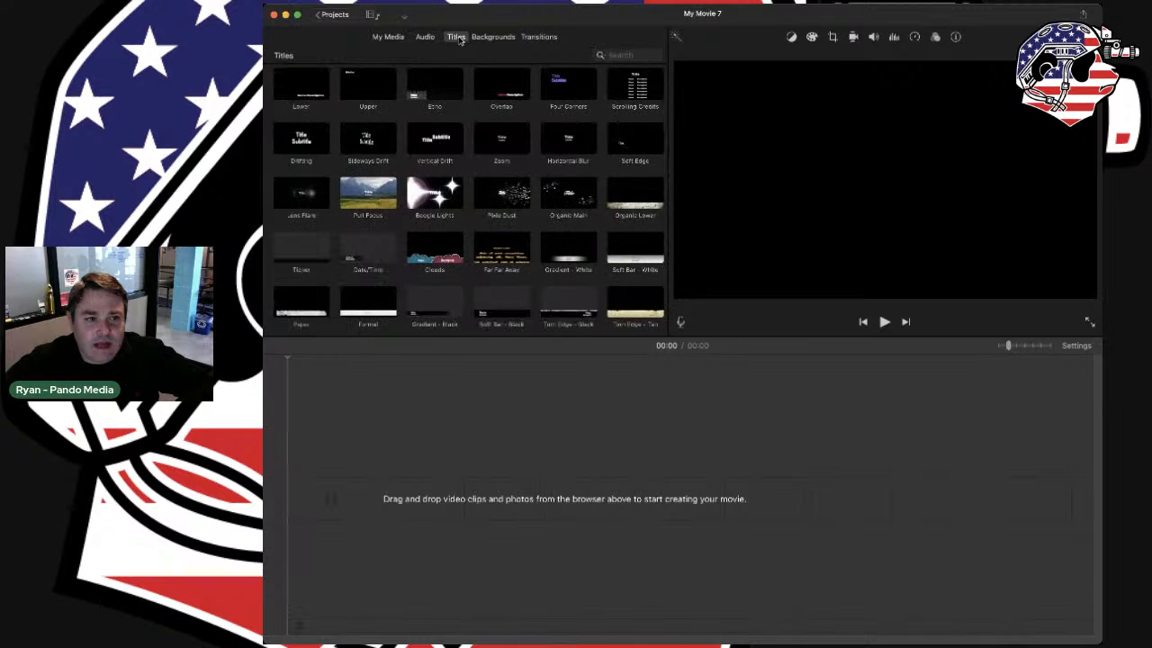
left_click(497, 40)
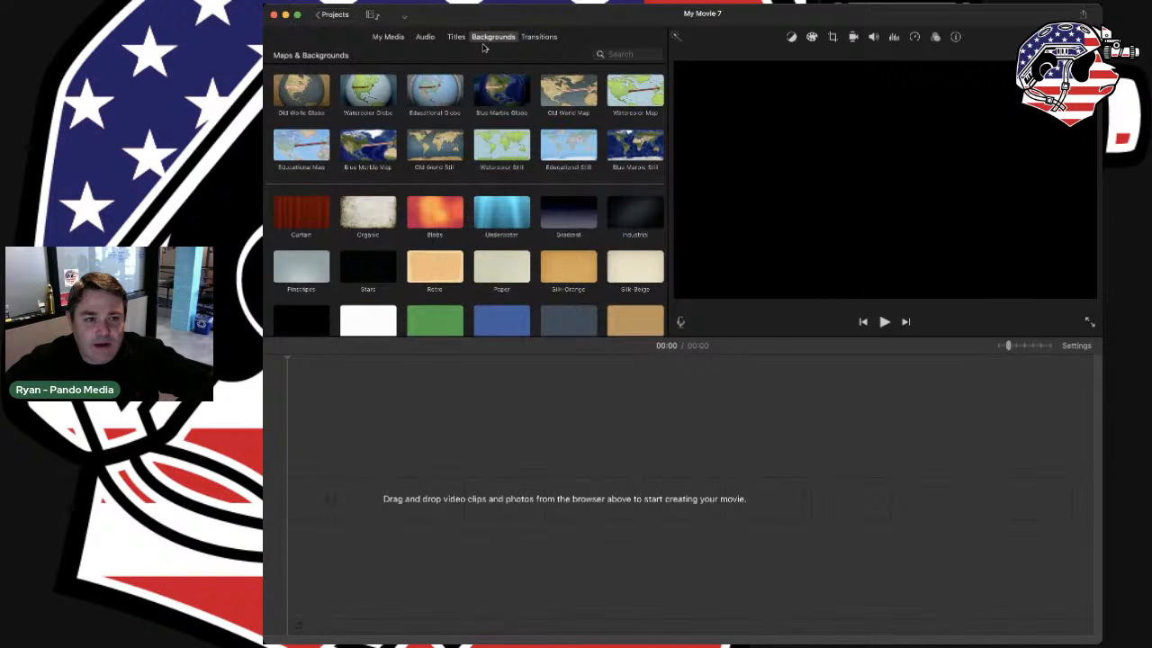
left_click(545, 40)
left_click(396, 39)
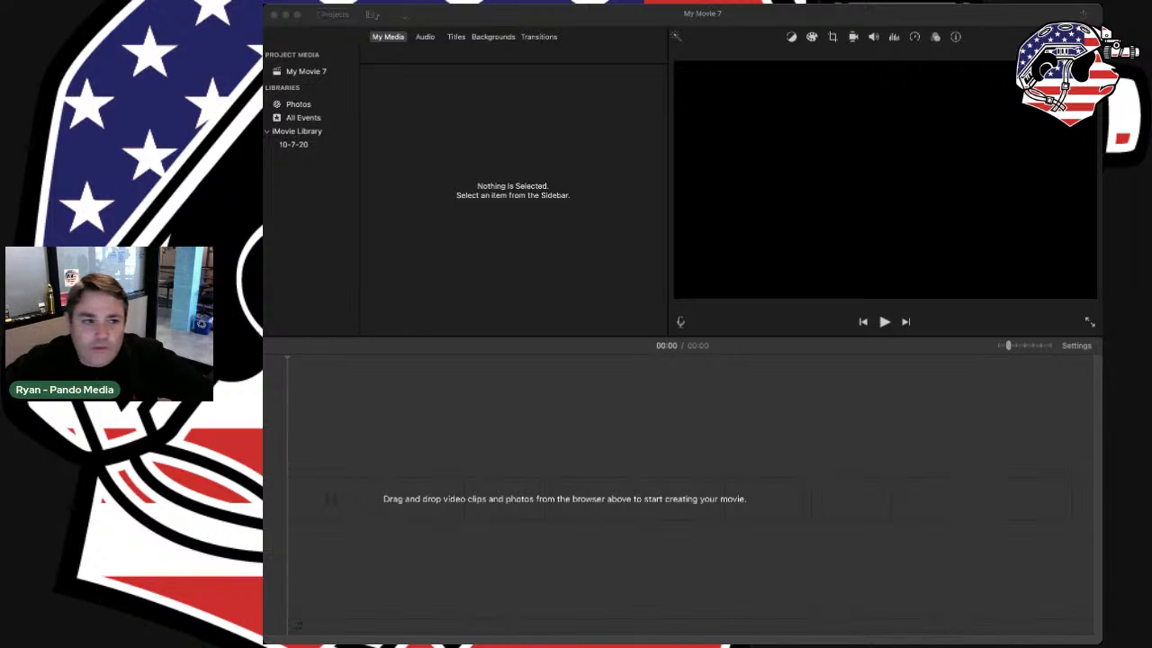
Add the two-person interview video to the empty timeline of My Movie 7
left_click(642, 10)
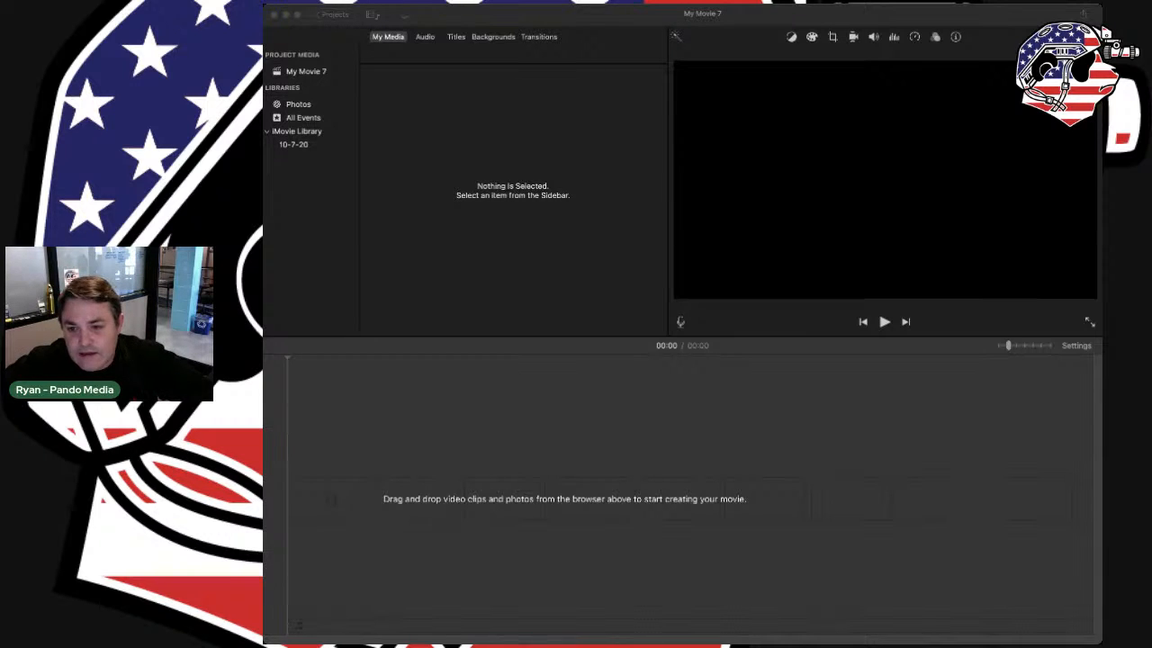
left_click_drag(388, 502, 372, 501)
left_click(750, 15)
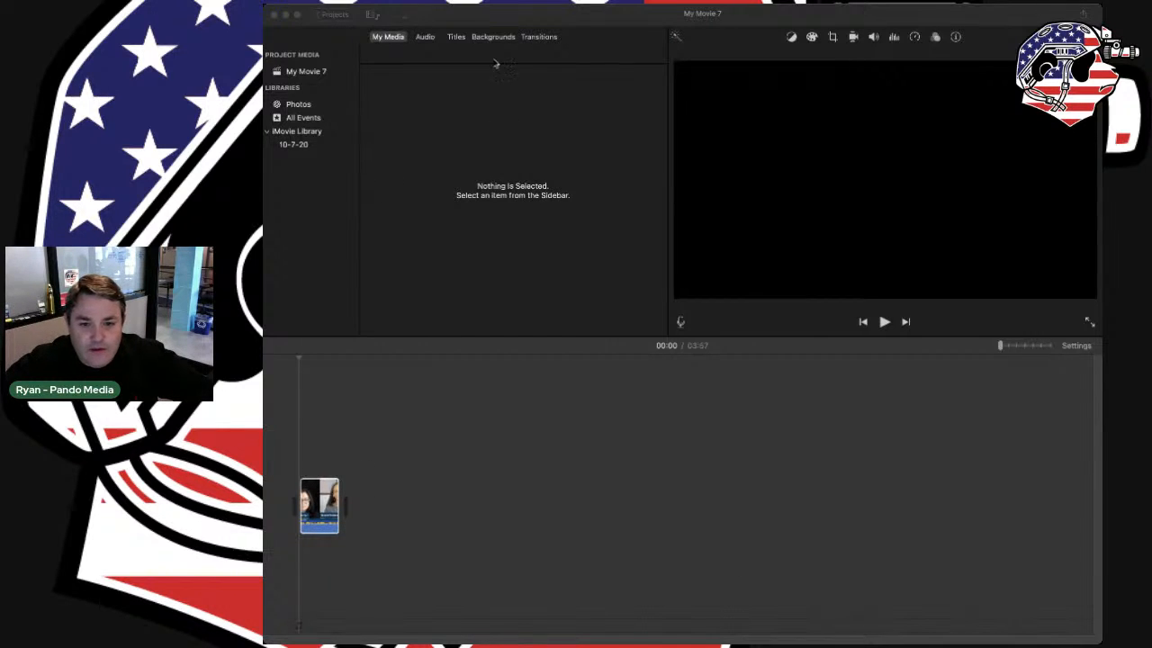
left_click(406, 20)
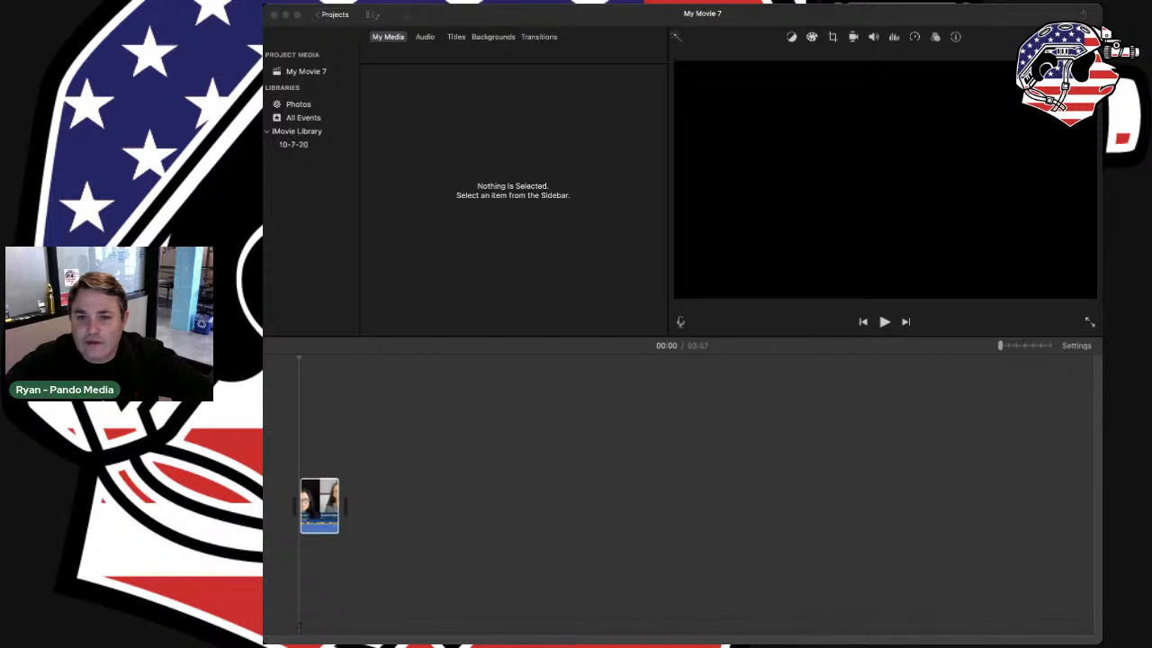
Play the interview clip from its beginning for a few seconds and pause it
left_click(543, 535)
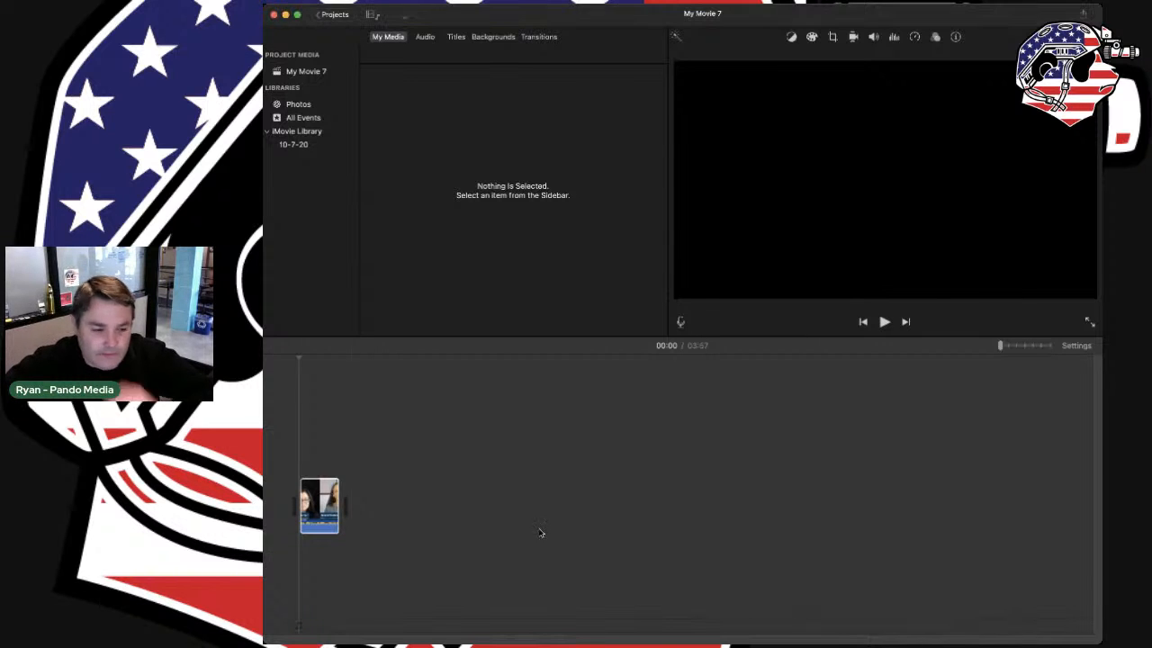
left_click(306, 504)
left_click(298, 509)
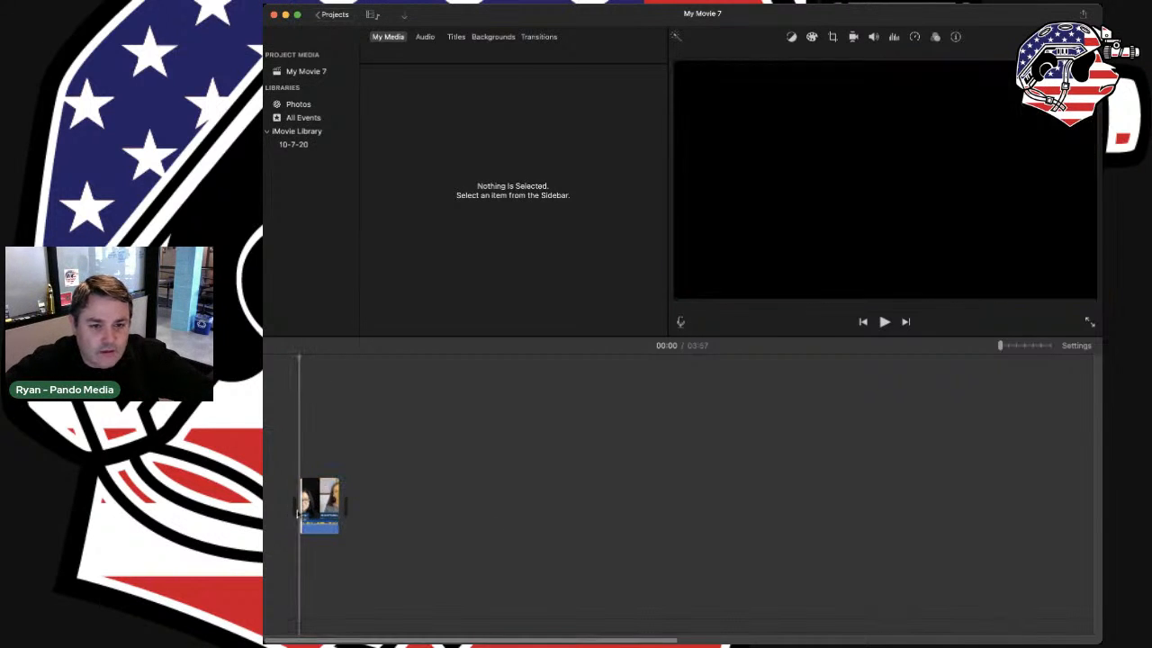
left_click(885, 322)
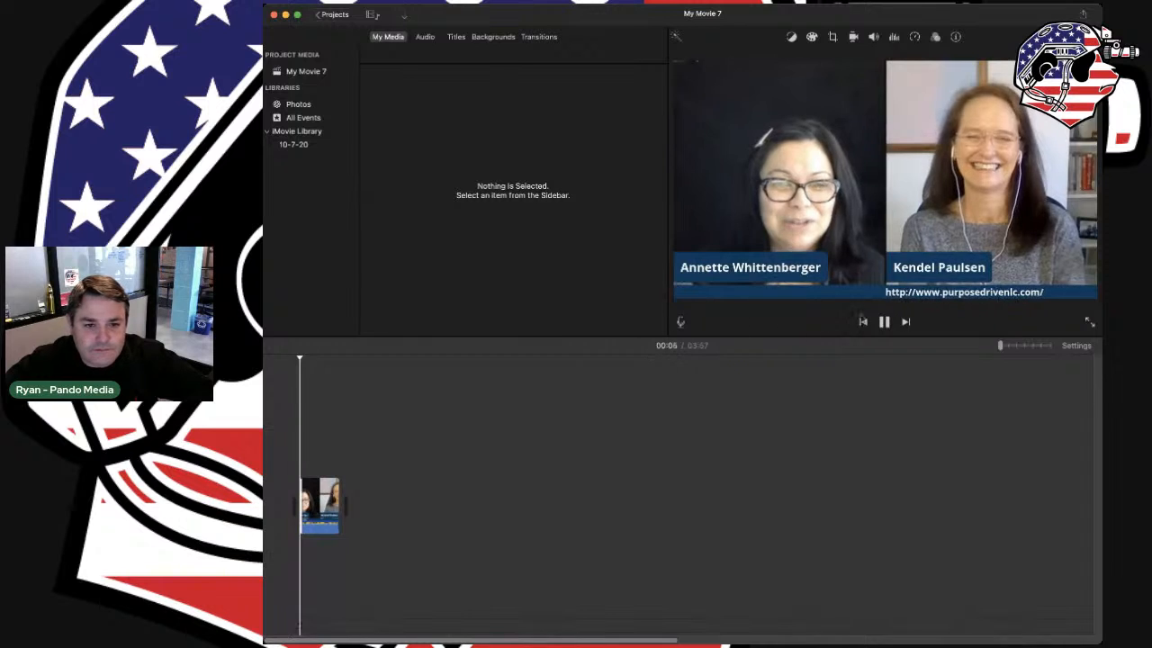
left_click(886, 323)
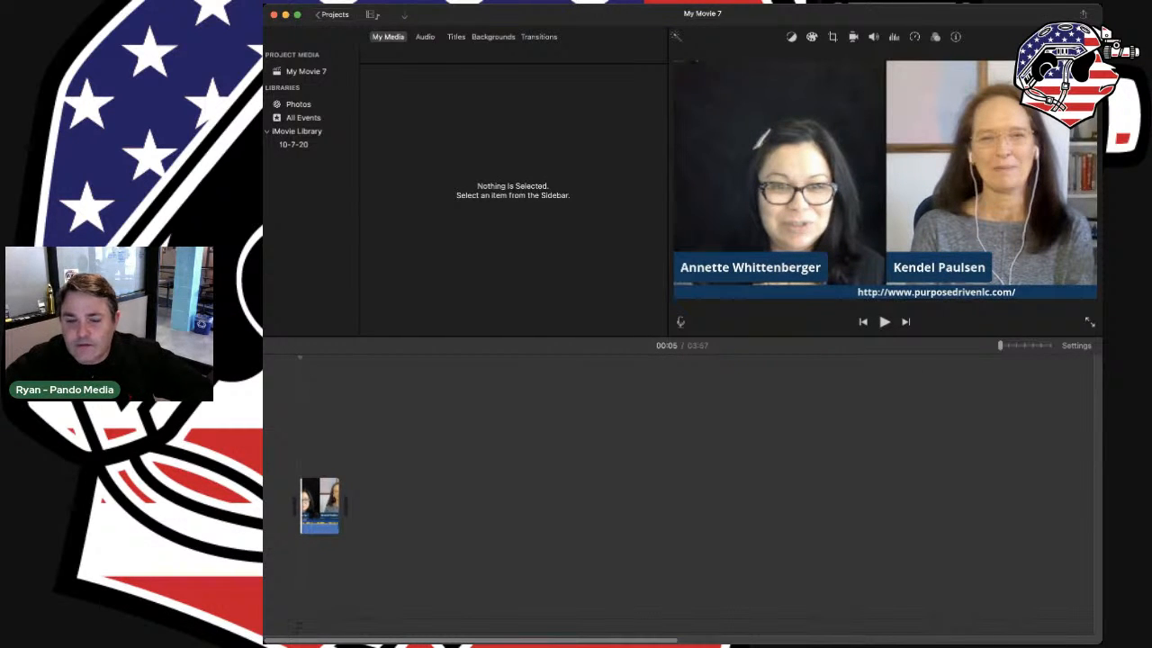
Add the truck-wheel road video before the interview clip and the podcast poster clip after it
key("super+Tab")
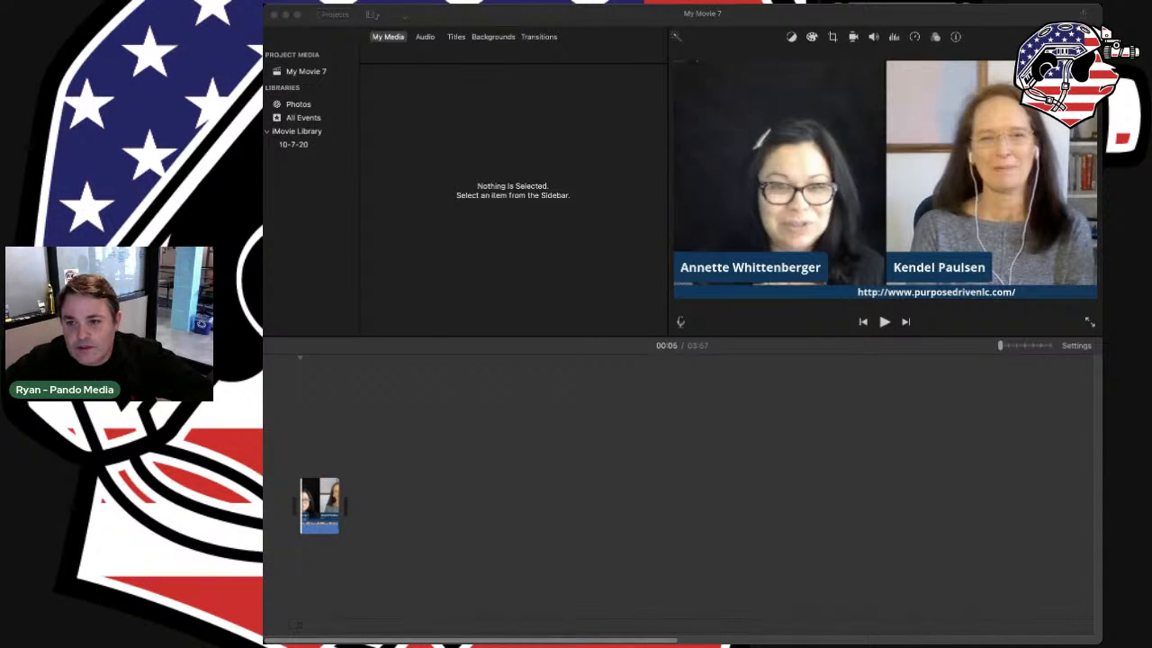
left_click_drag(1035, 442, 283, 481)
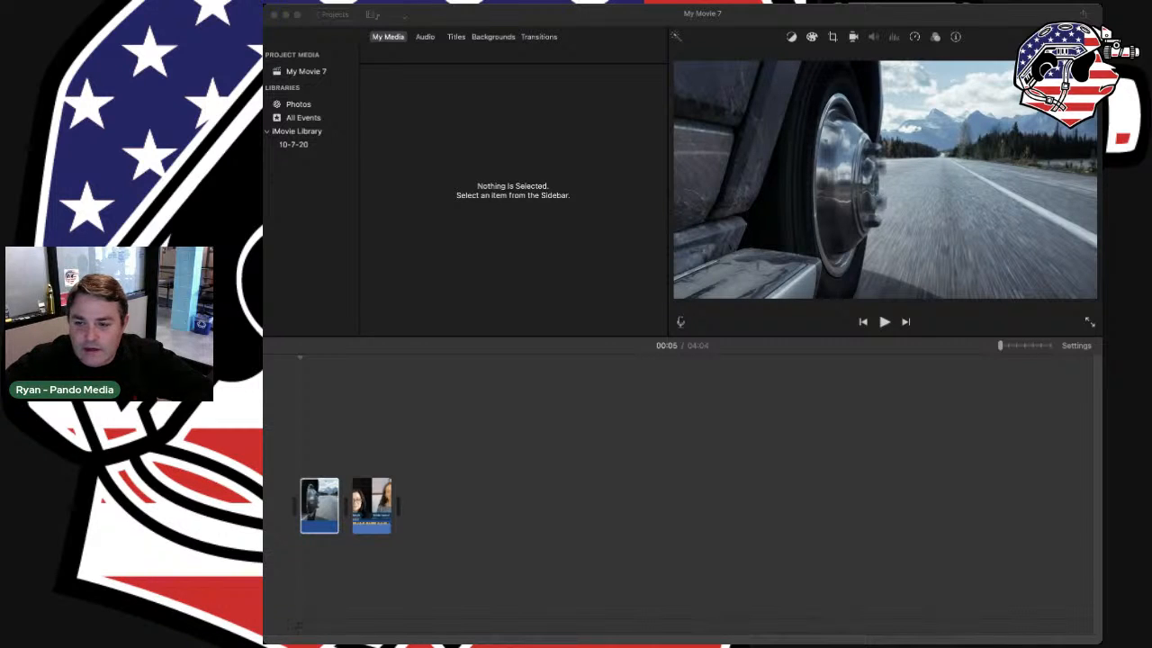
left_click_drag(670, 351, 412, 509)
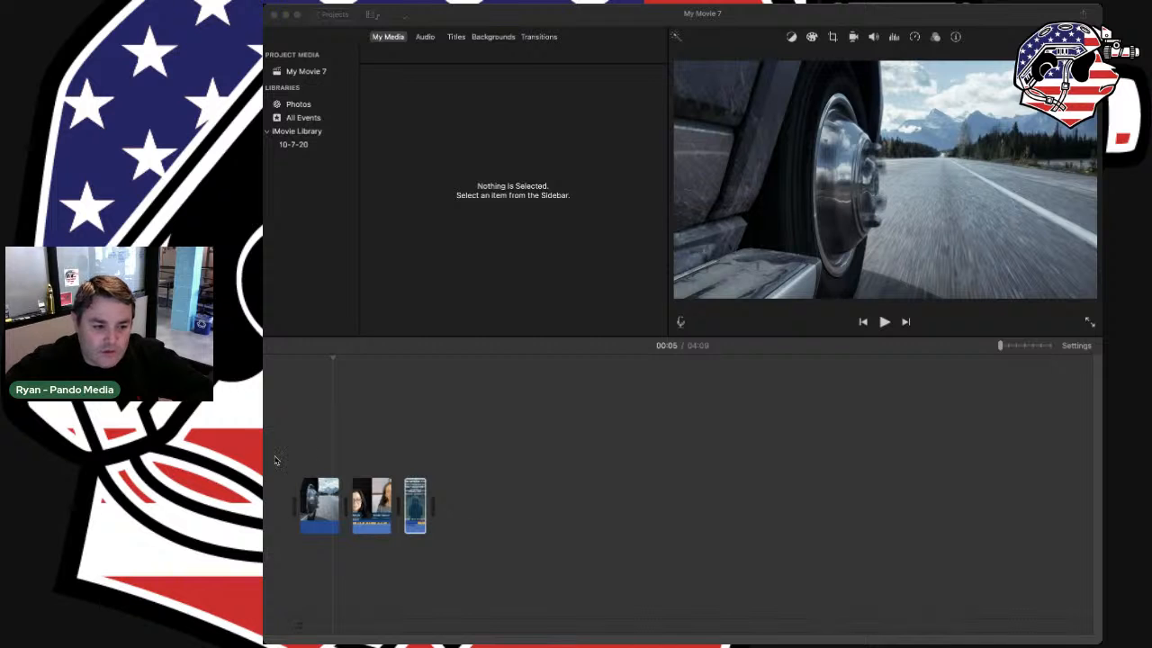
Play the movie from the start into the interview clip, pause it, and return the playhead to the beginning
left_click(303, 459)
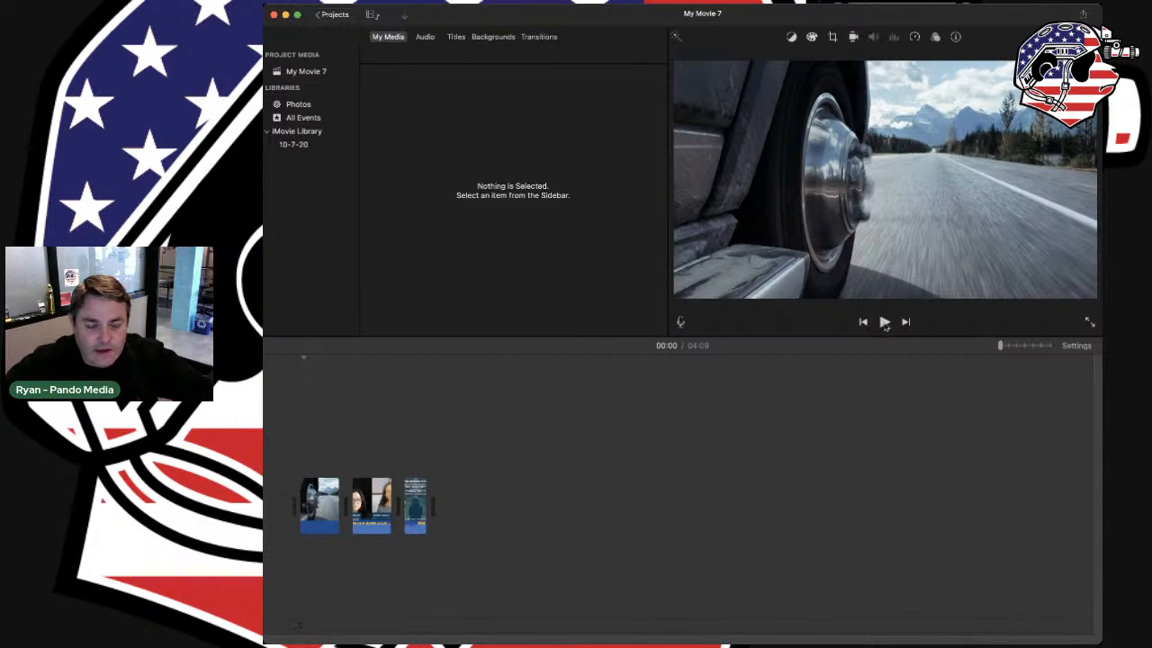
left_click(884, 322)
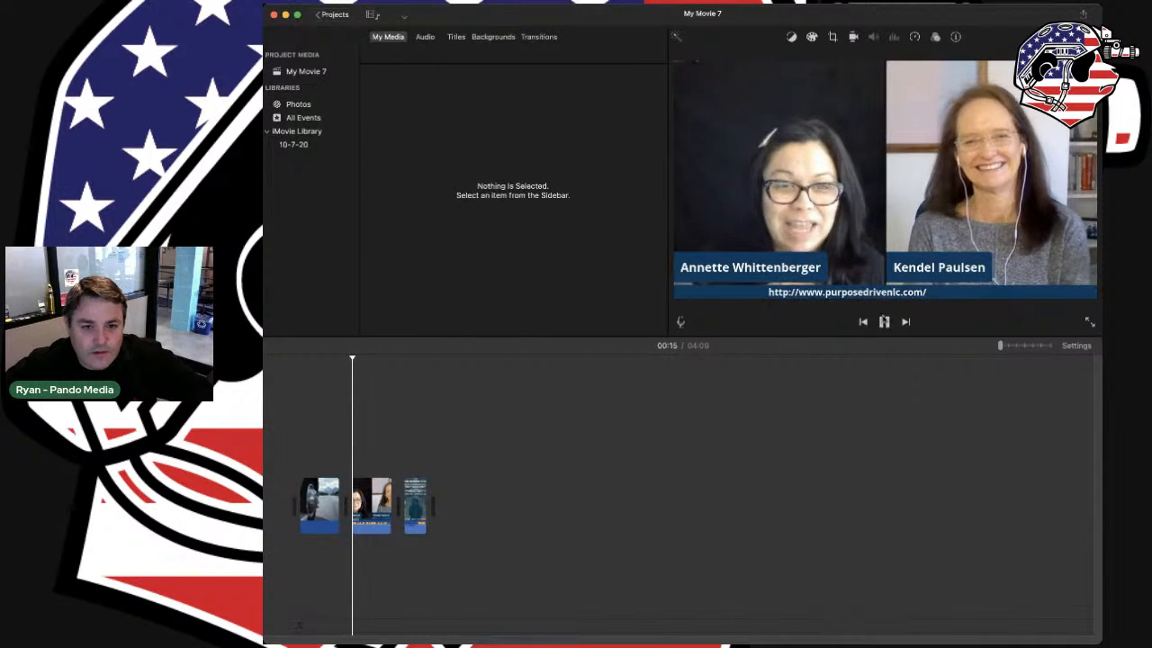
left_click(884, 322)
left_click(306, 369)
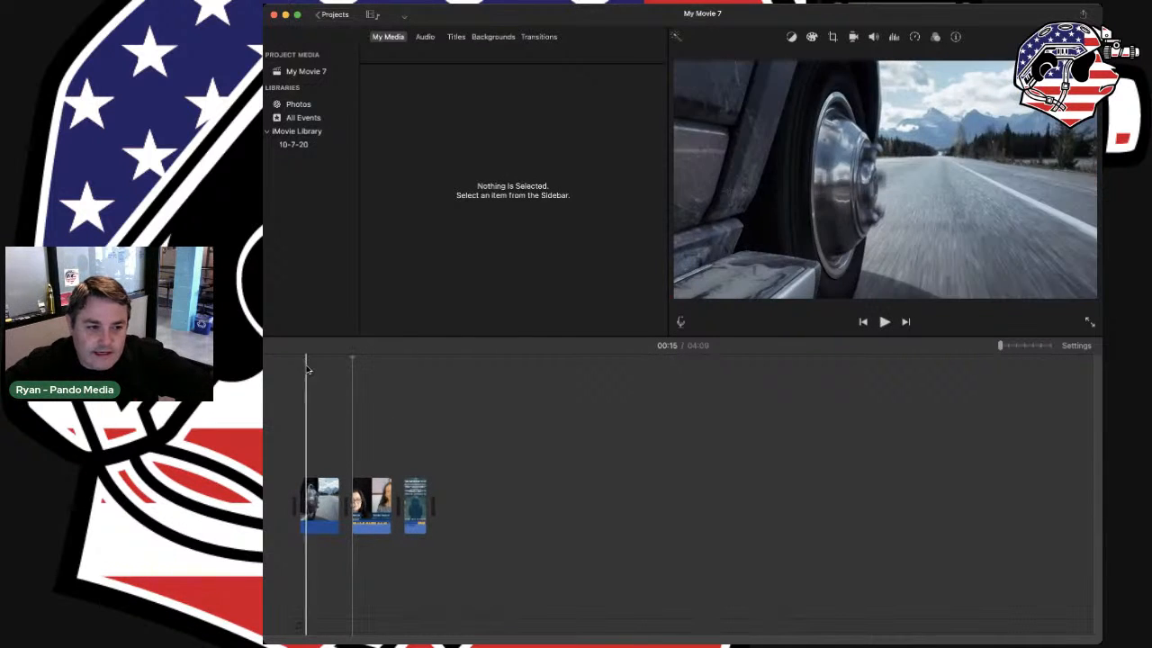
left_click(298, 369)
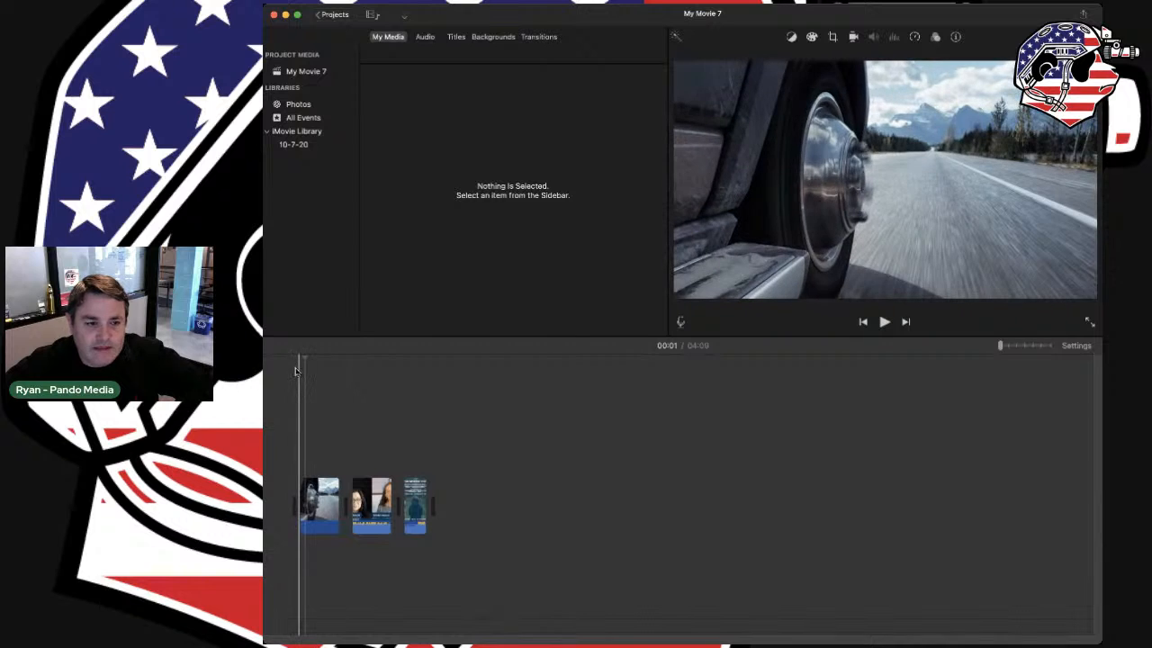
Browse the music library and preview the songs Army-of-One and Battle Born
left_click(425, 37)
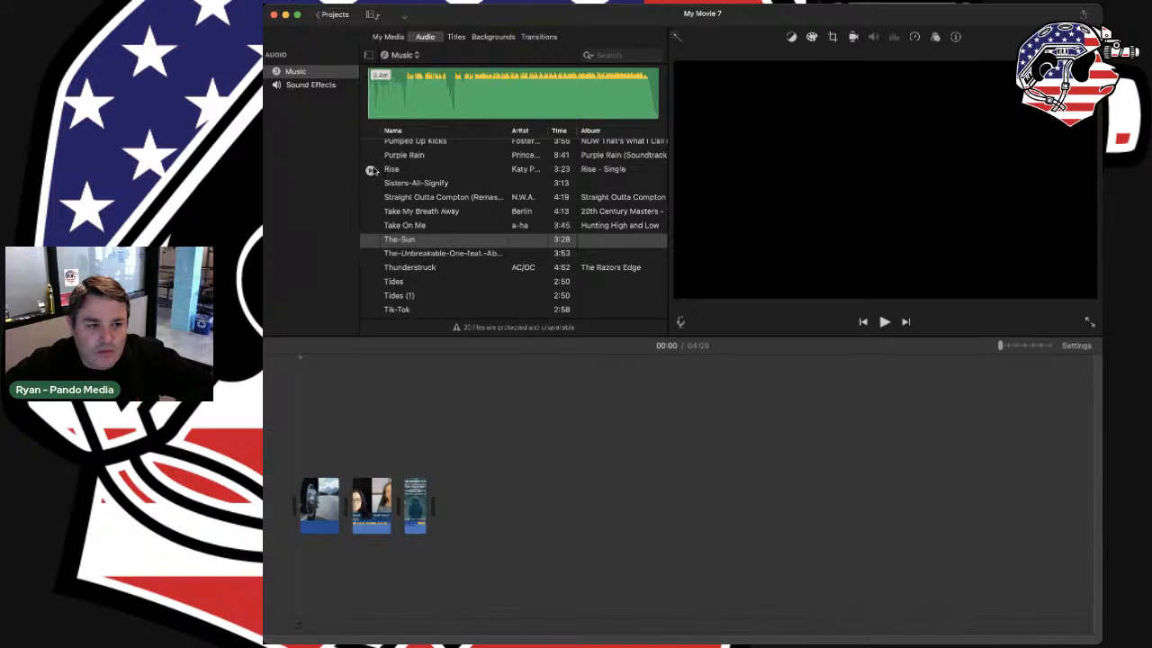
scroll(410, 183, "up", 10)
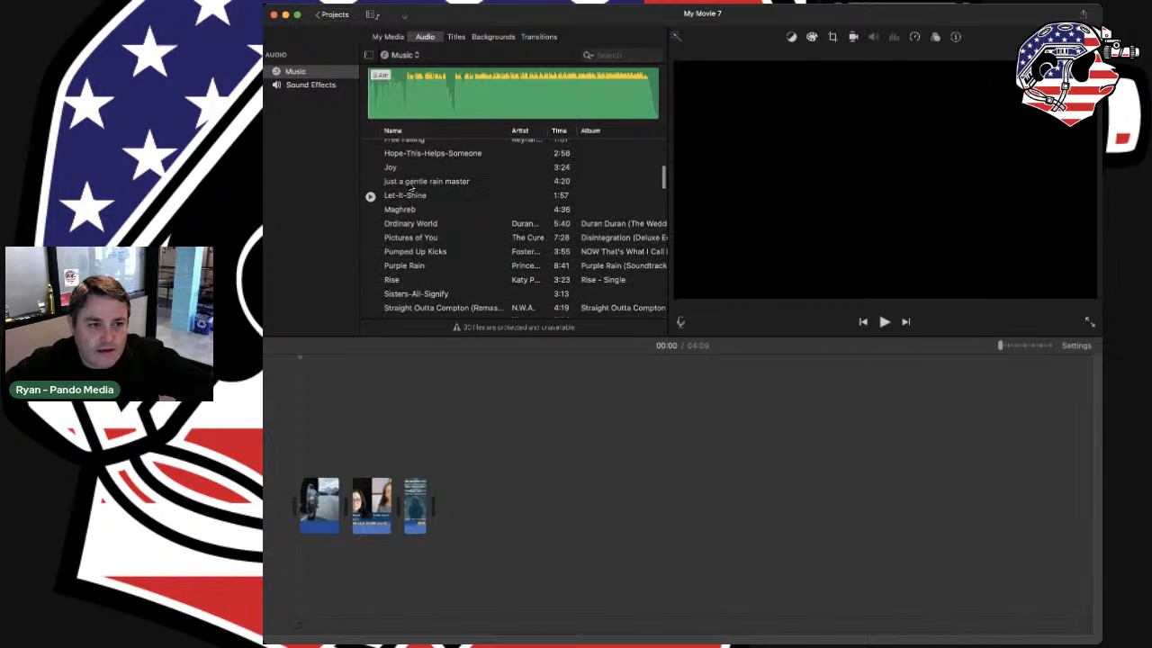
scroll(396, 186, "up", 3)
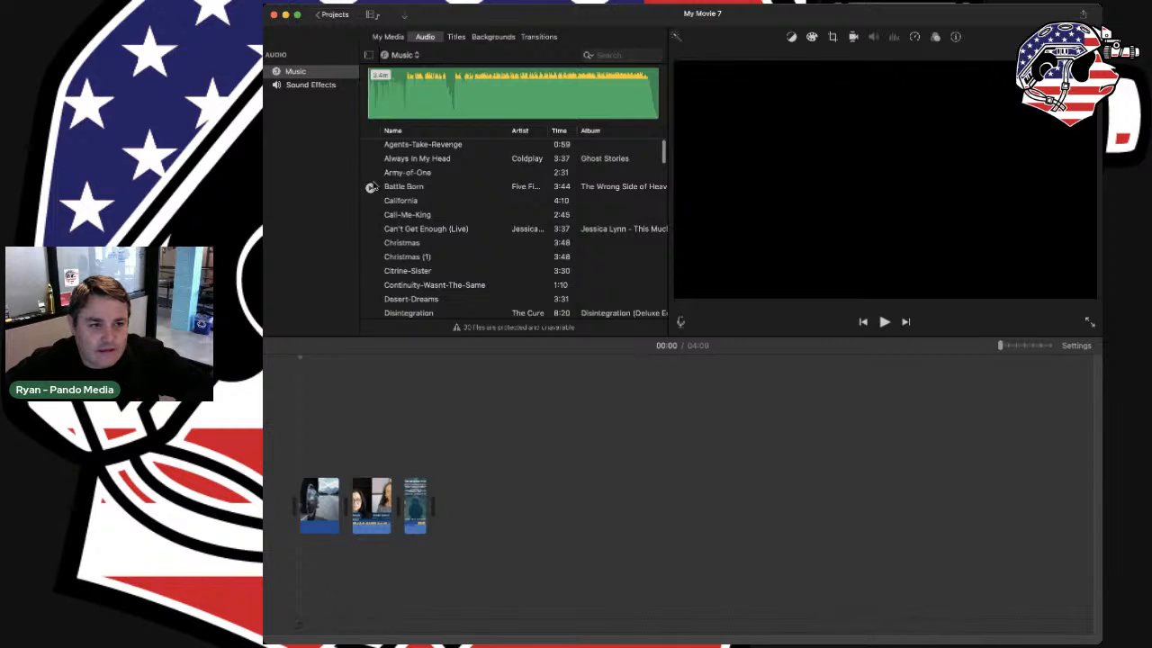
left_click(371, 174)
left_click(371, 187)
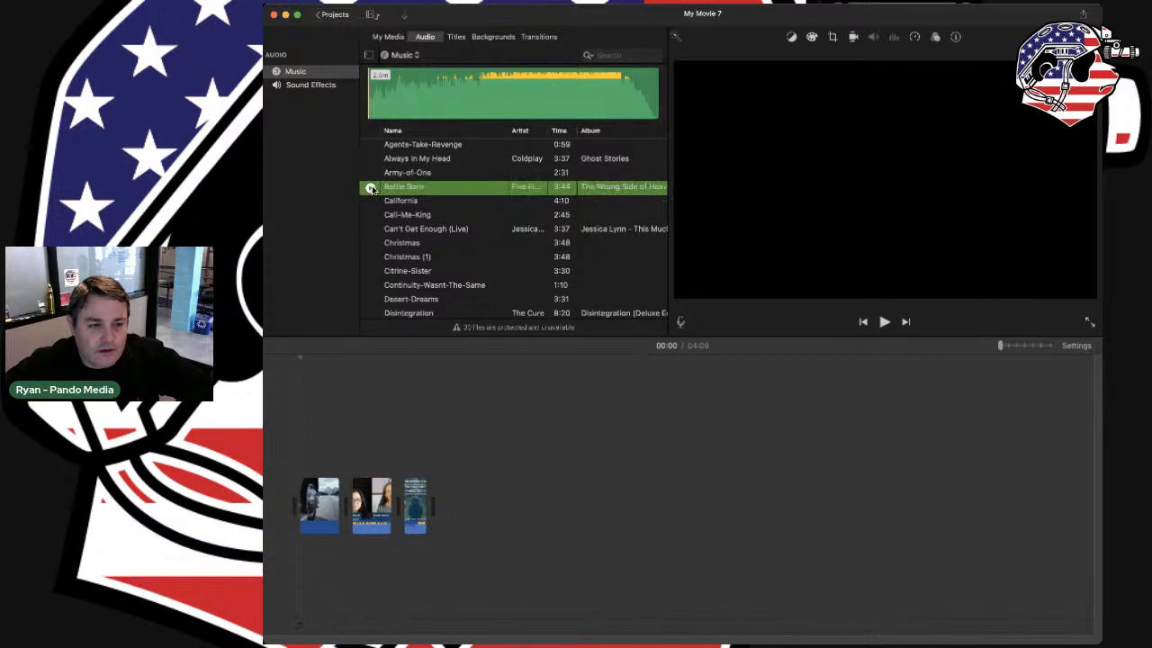
scroll(374, 188, "right", 1)
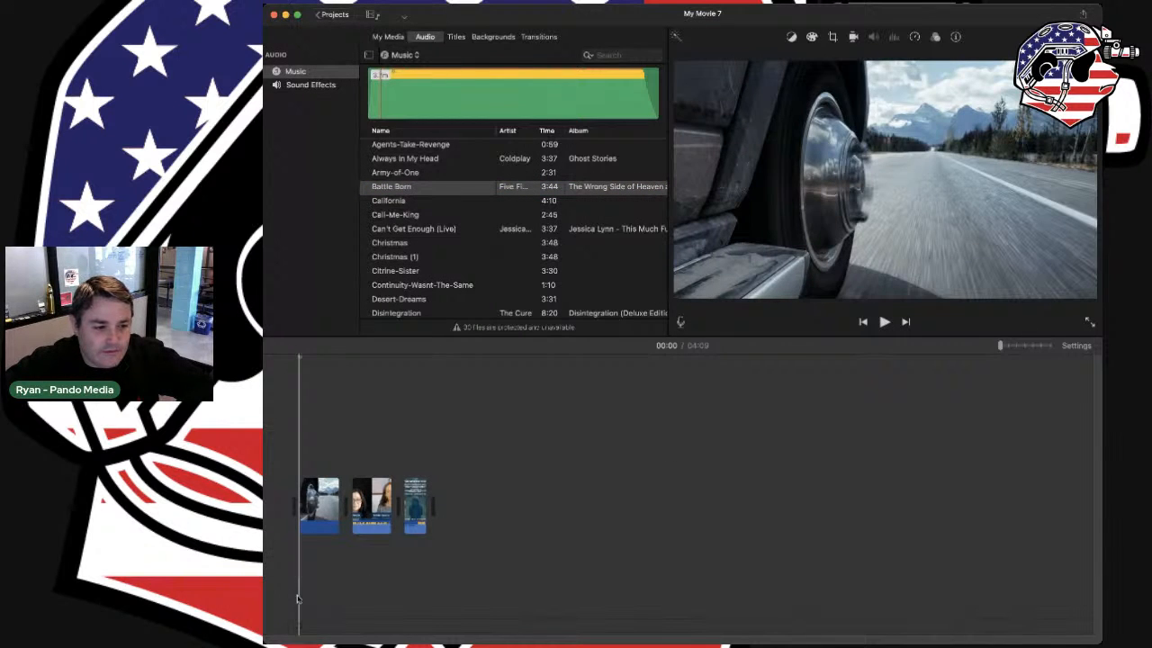
Add the song Battle Born as background music under the clips, starting at the beginning of the movie
left_click(428, 190)
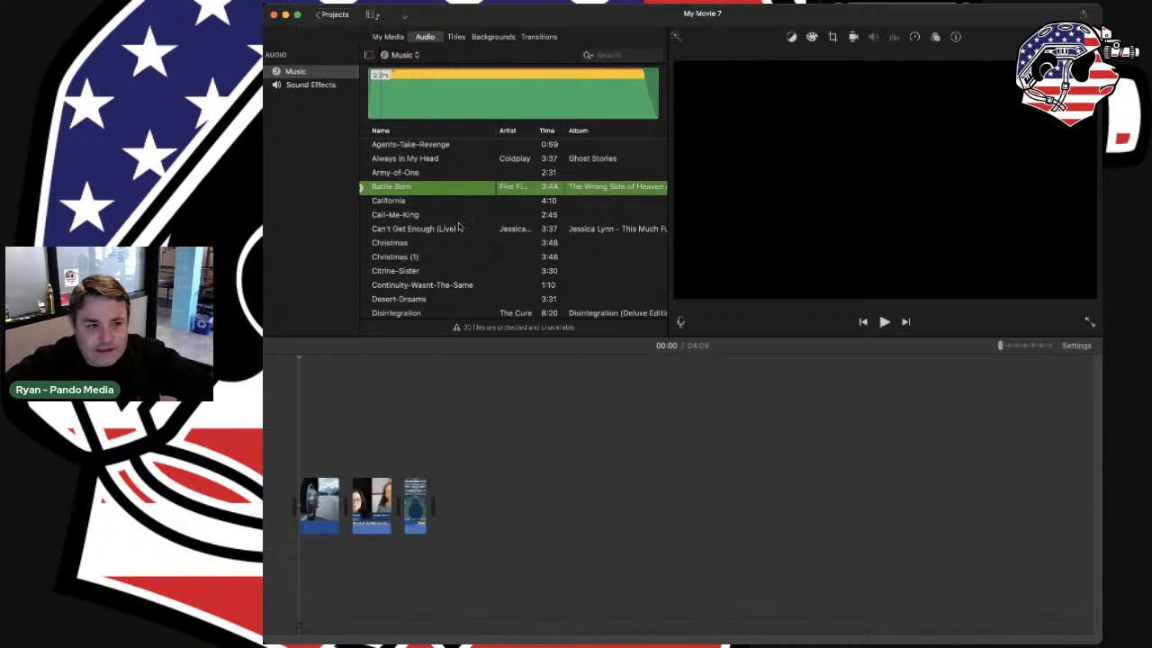
left_click_drag(427, 186, 290, 605)
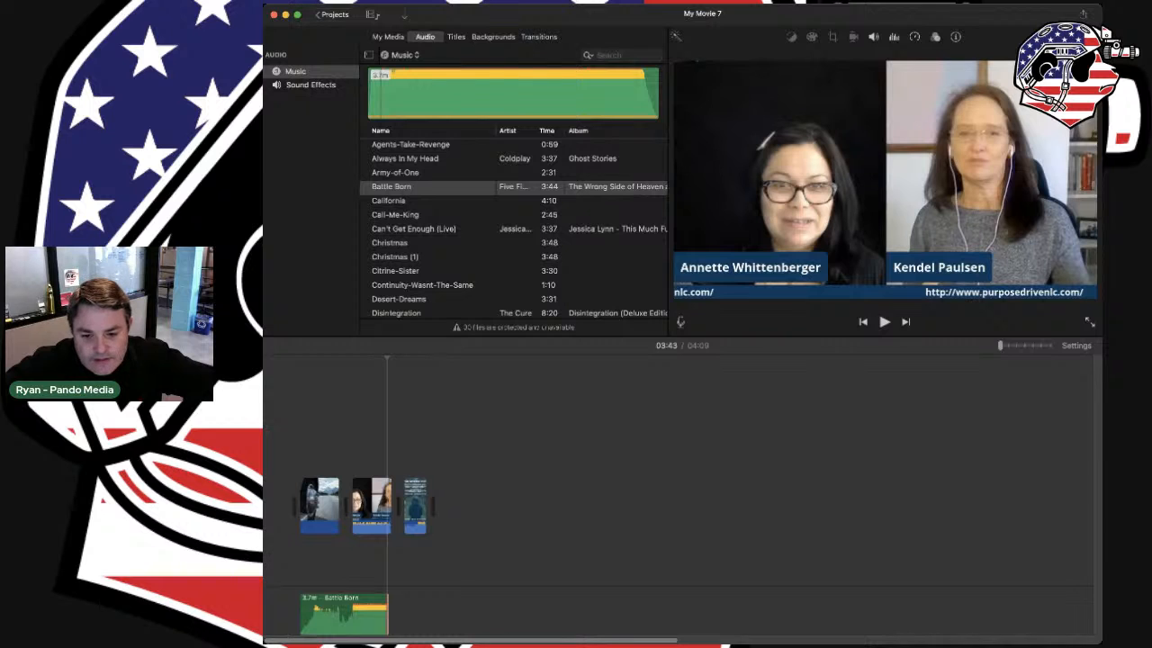
left_click_drag(1098, 641, 1095, 642)
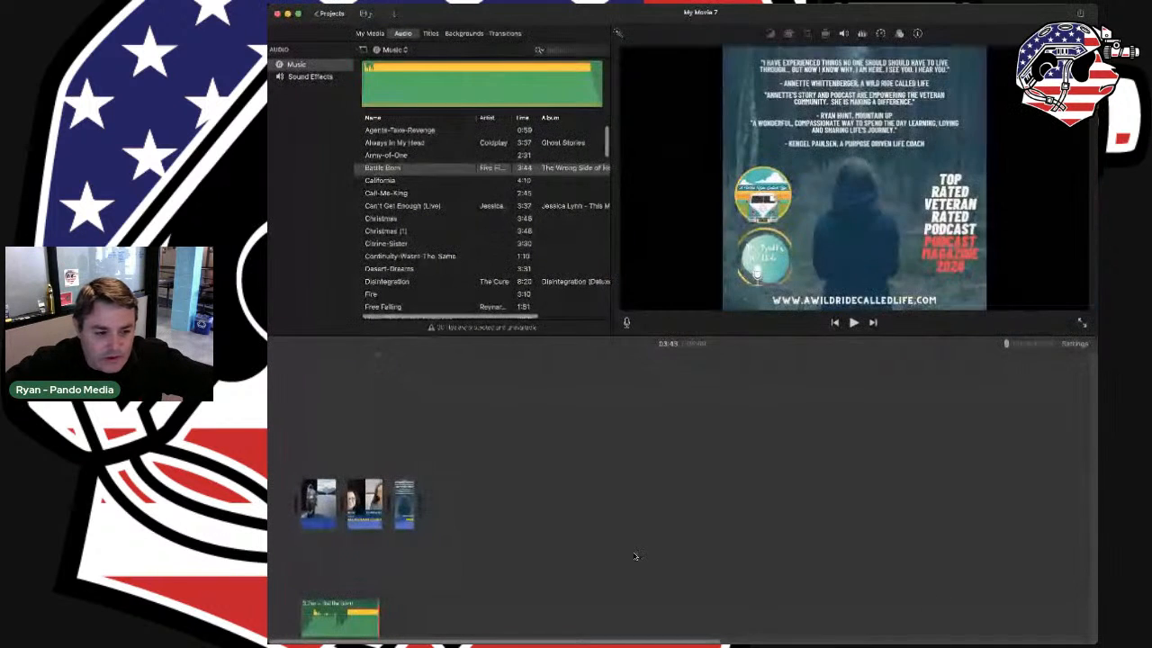
Shorten the opening truck-wheel clip by trimming off its end at about 3 seconds
left_click(319, 502)
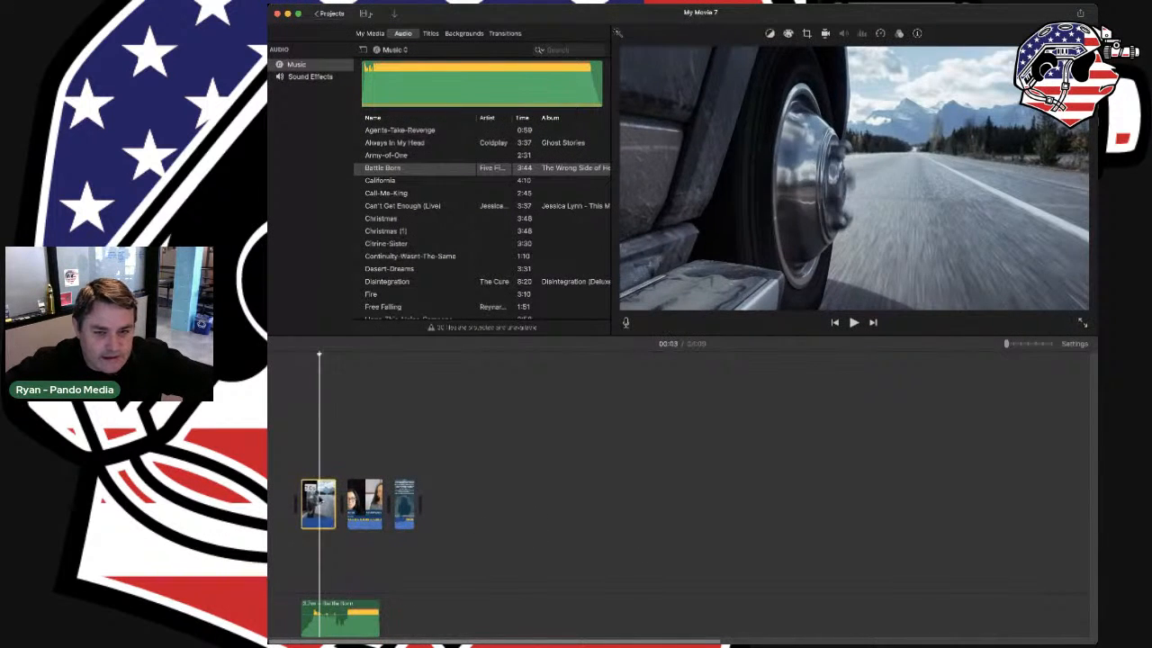
left_click_drag(334, 501, 274, 499)
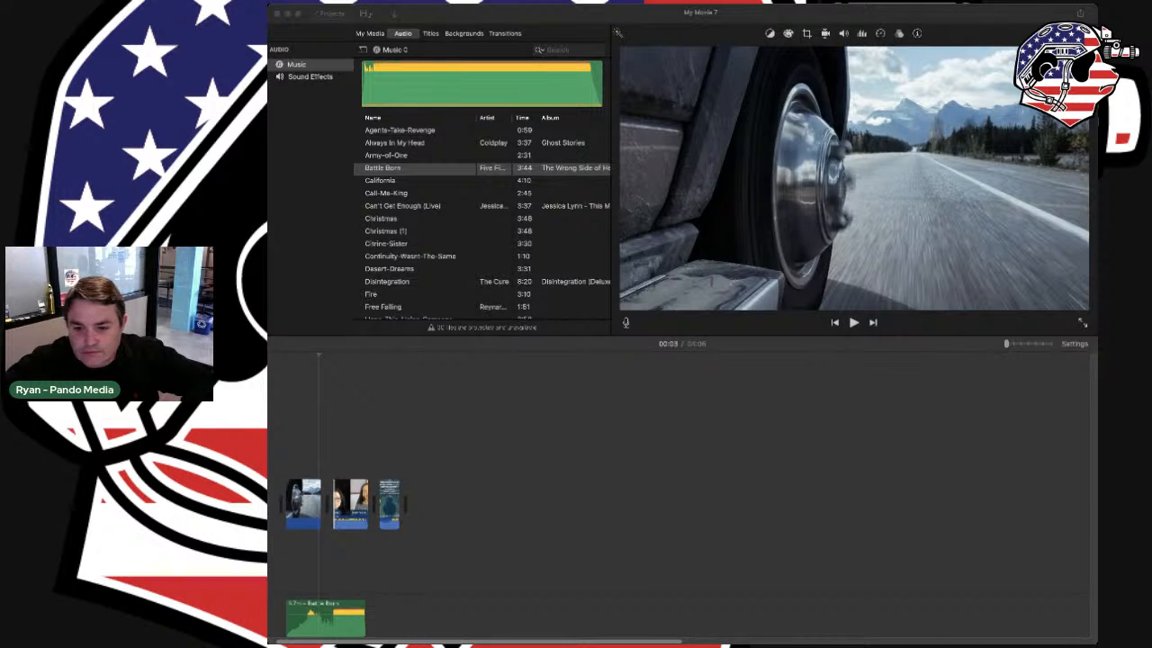
Add the interview video again after the podcast poster clip and trim off the beginning of this second copy
left_click_drag(441, 497, 412, 508)
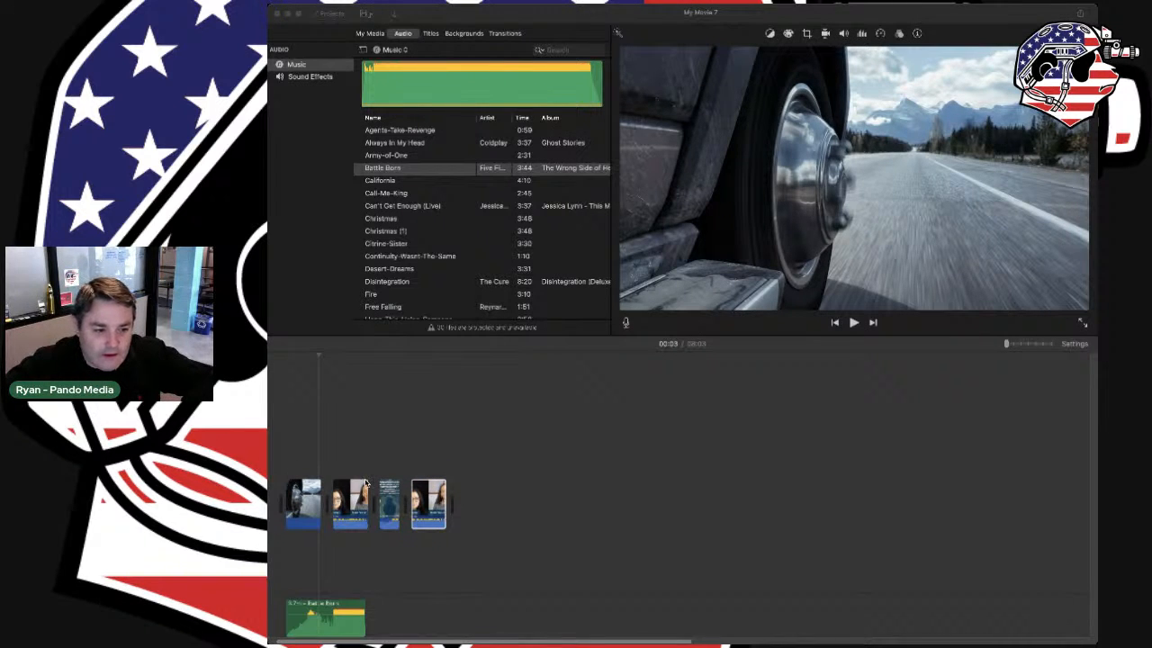
left_click(364, 486)
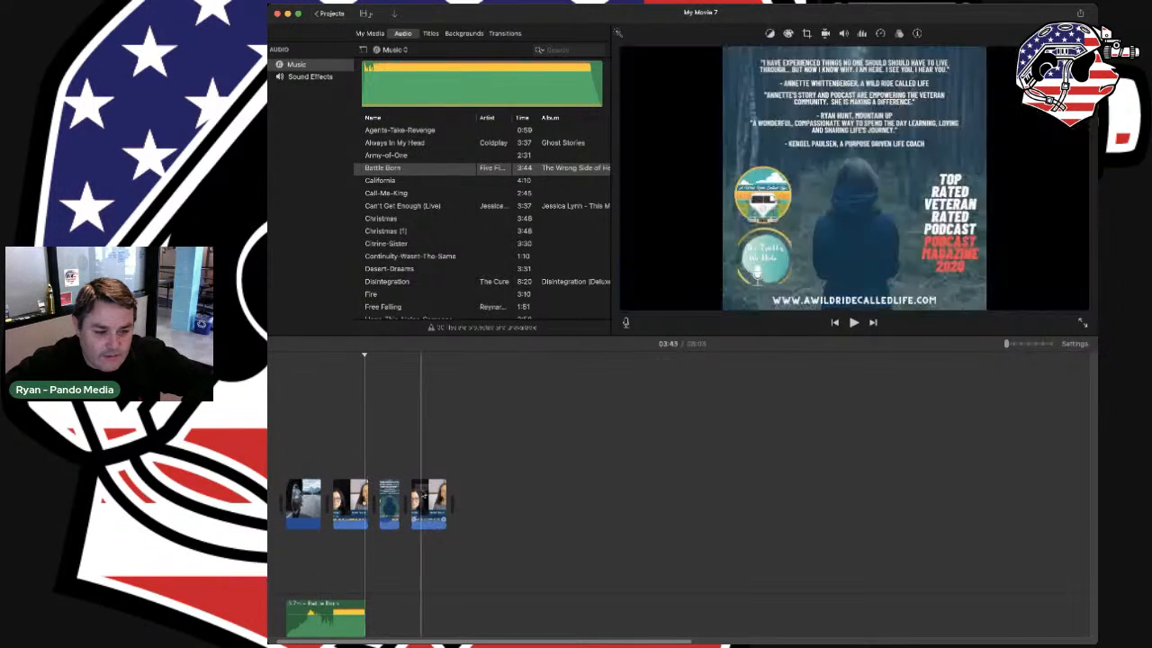
left_click_drag(412, 497, 505, 511)
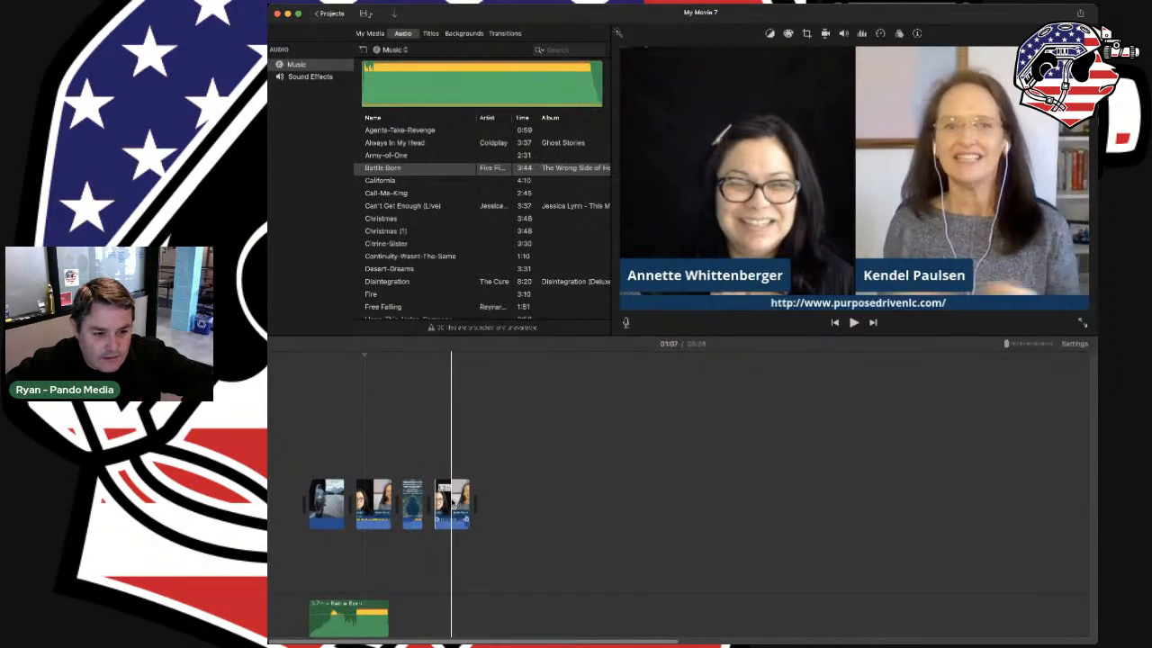
Trim off the end of the first interview clip, between the truck-wheel clip and the poster
left_click_drag(389, 500, 363, 490)
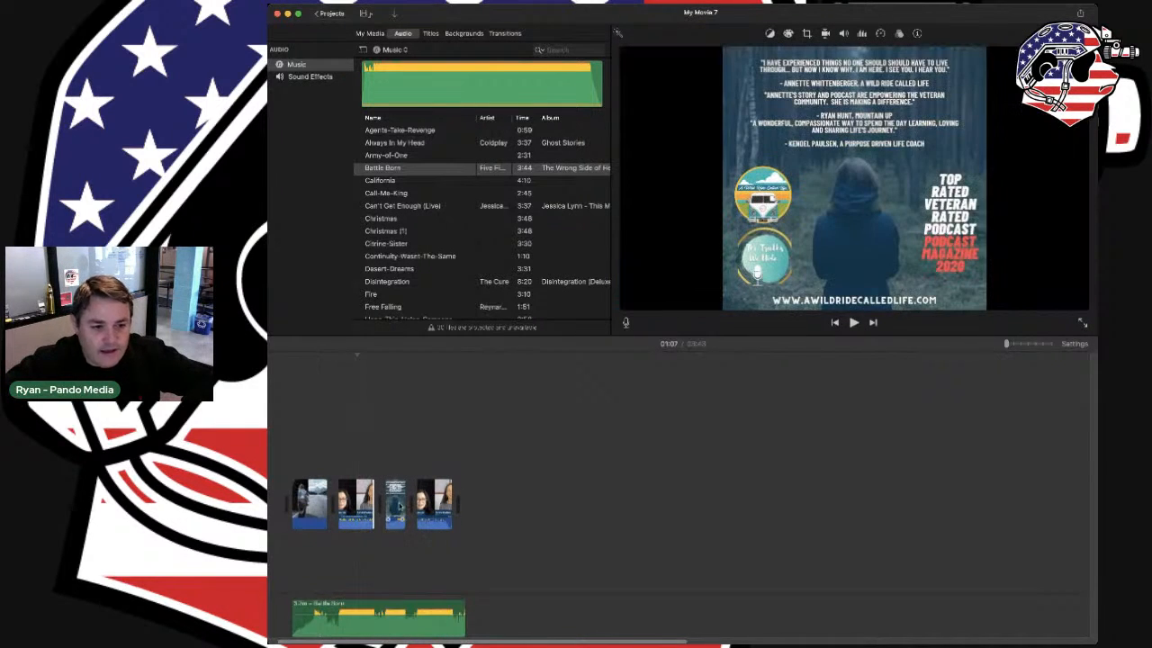
scroll(387, 511, "left", 1)
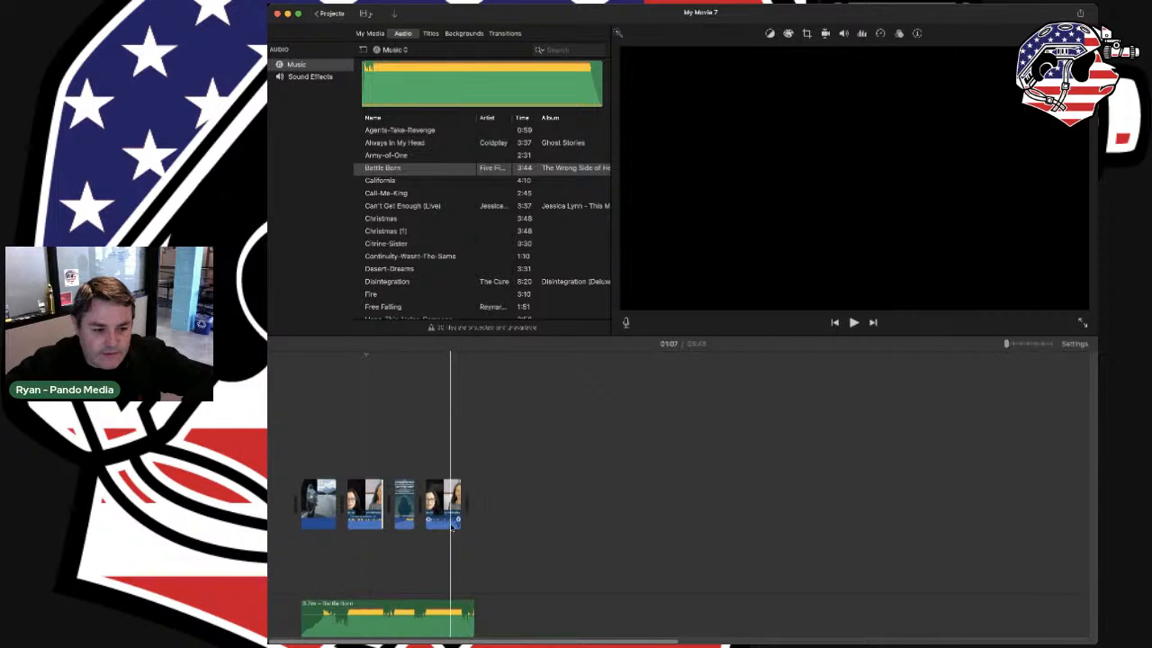
mouse_move(340, 497)
left_mouse_down()
mouse_move(305, 501)
mouse_move(323, 496)
left_mouse_up()
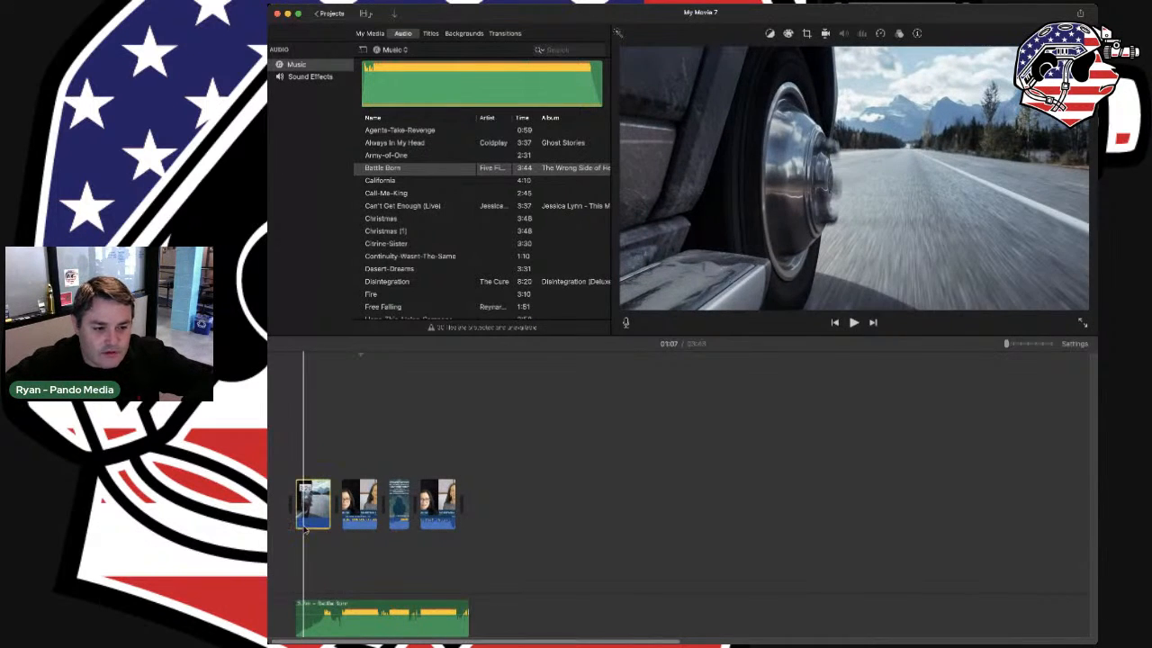
Play the opening, look through the first interview clip's colour, crop and stabilization adjustments, and lower the volume of other clips during it
key("space")
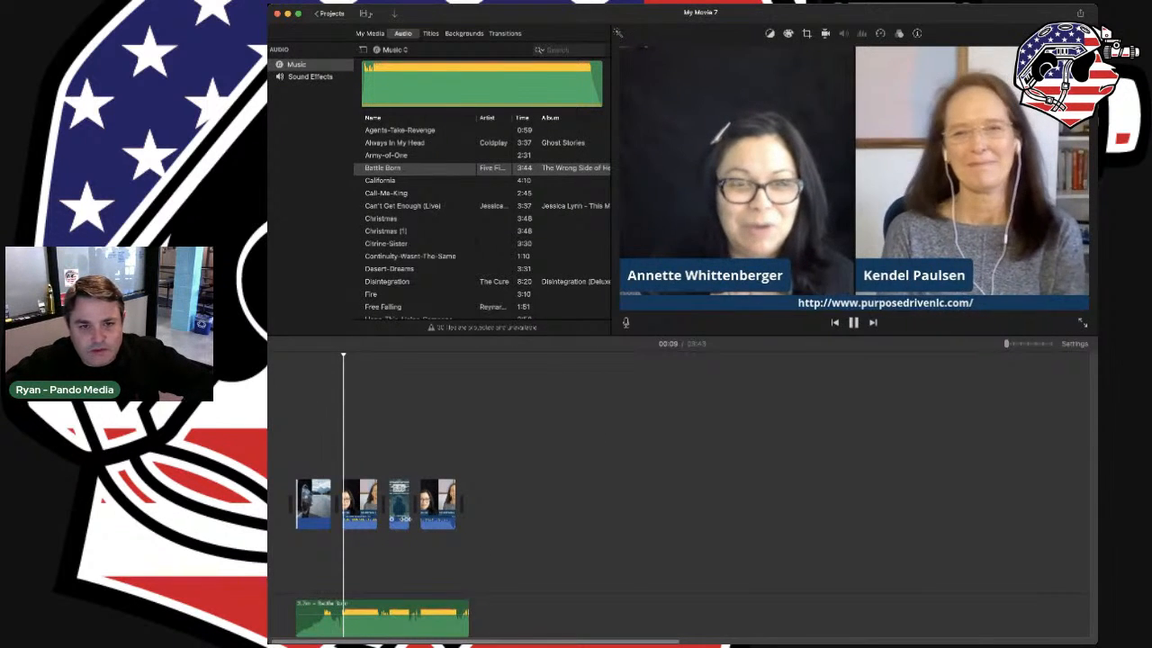
left_click(368, 516)
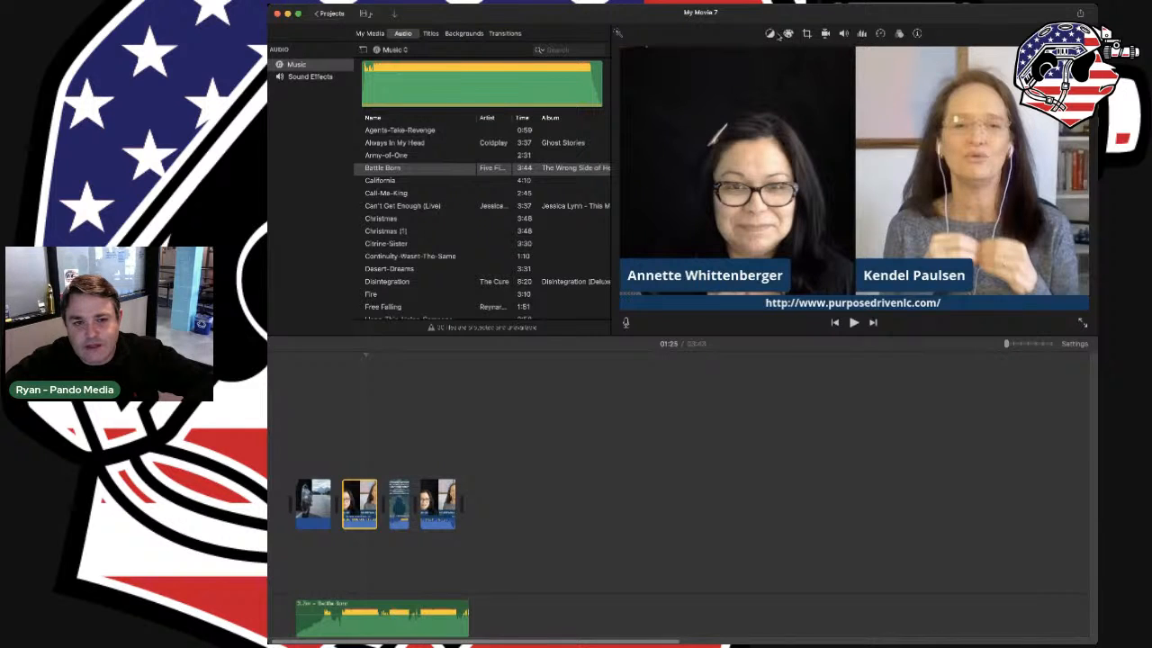
left_click(769, 33)
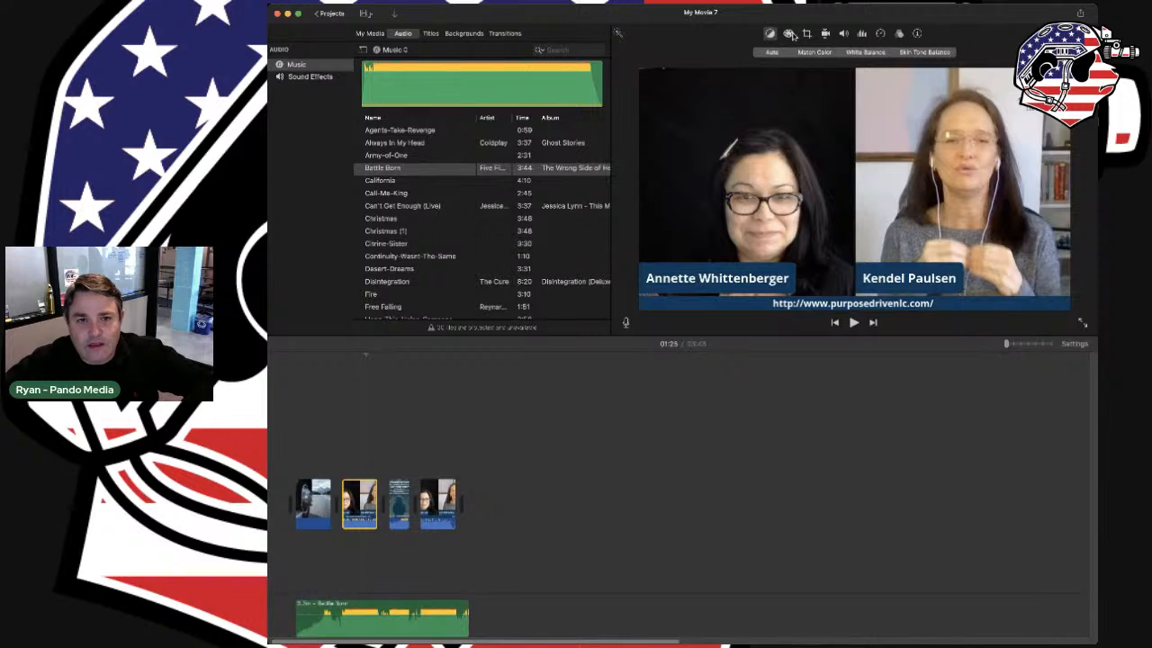
left_click(789, 34)
left_click(807, 33)
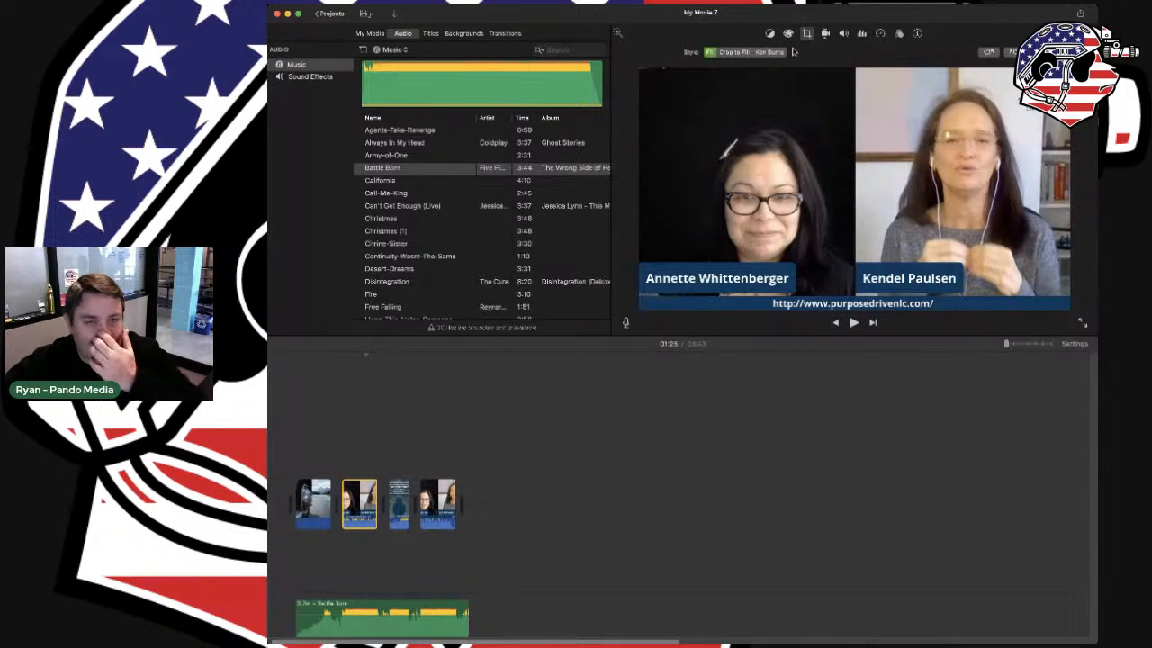
left_click(826, 34)
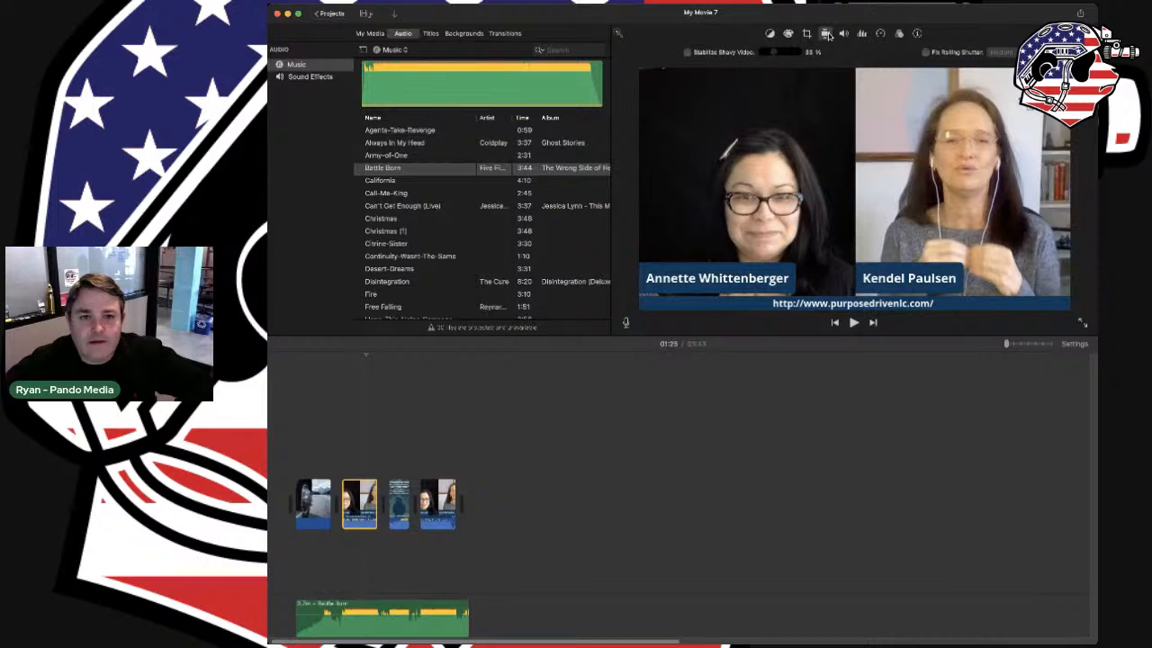
left_click(843, 33)
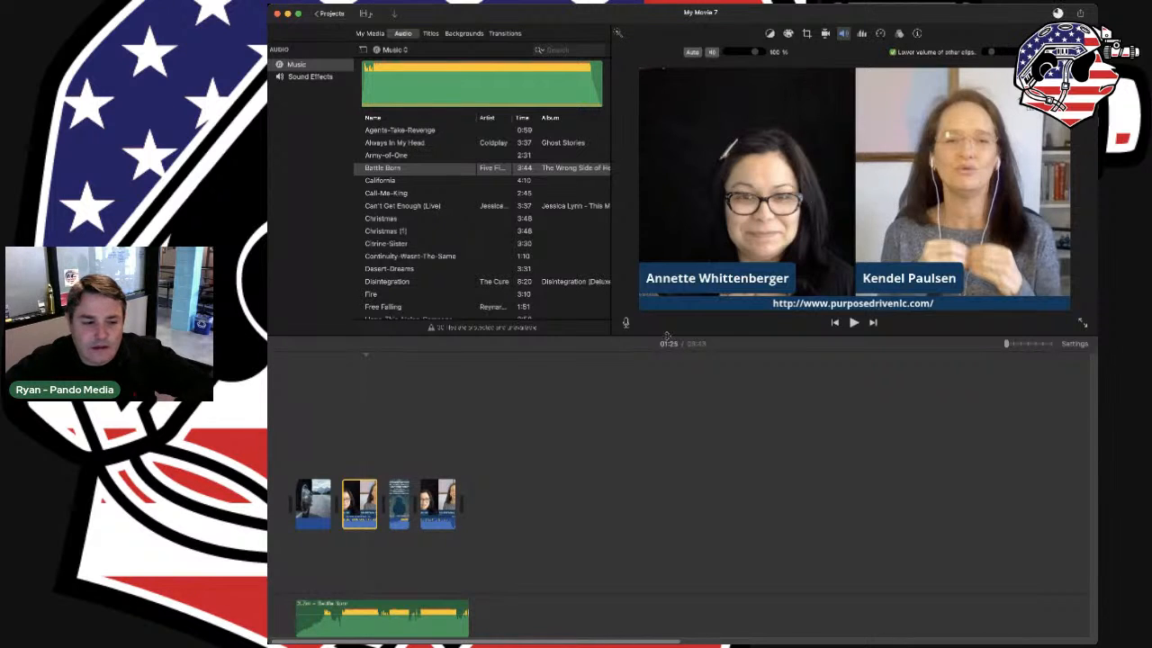
For the second interview clip, lower the volume of other clips and set its own volume to 114%
left_click(430, 509)
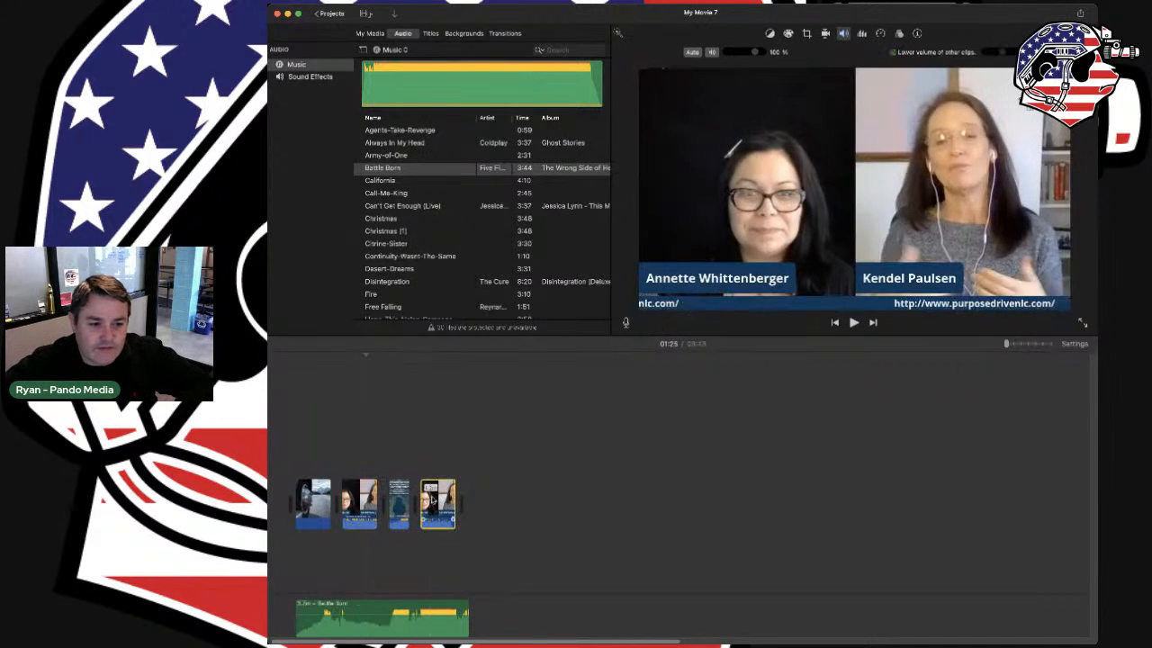
left_click(993, 54)
left_click_drag(751, 54, 756, 54)
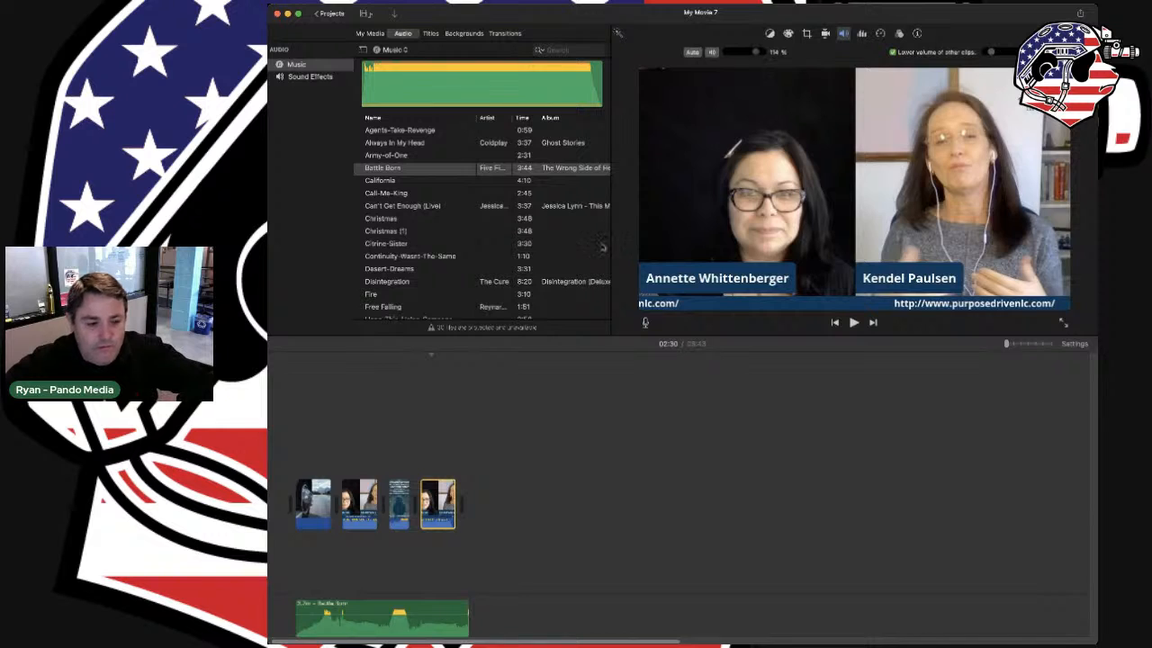
Play the movie from the beginning into the first interview clip to check the music level under the speech
scroll(494, 427, "right", 1)
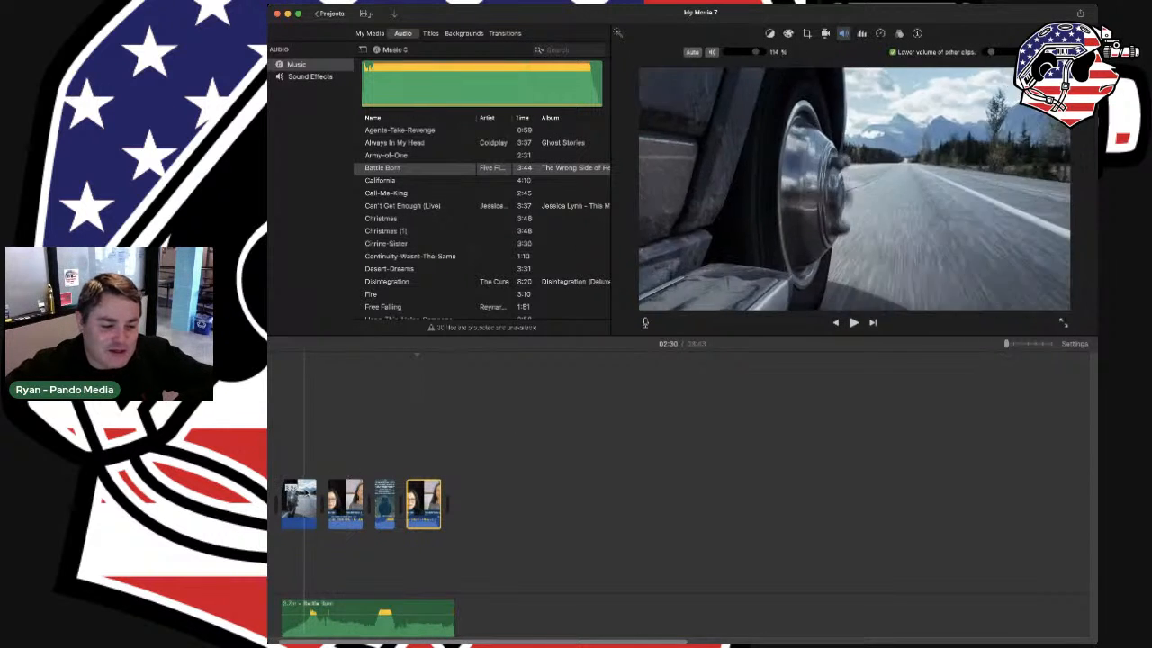
left_click(315, 492)
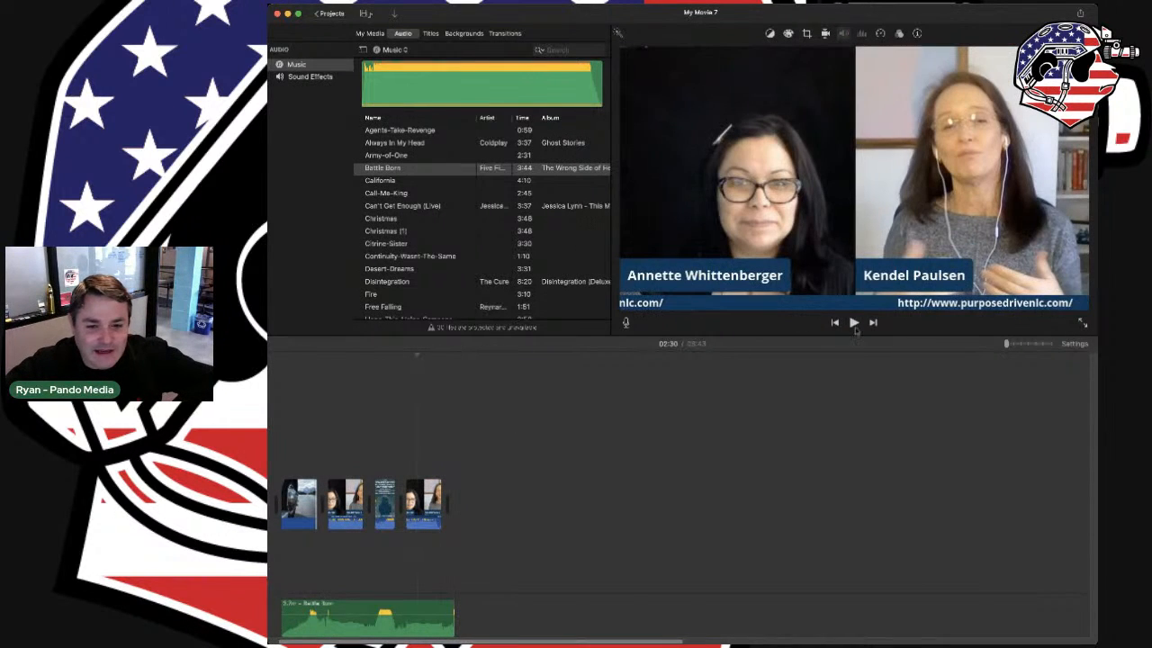
left_click(835, 322)
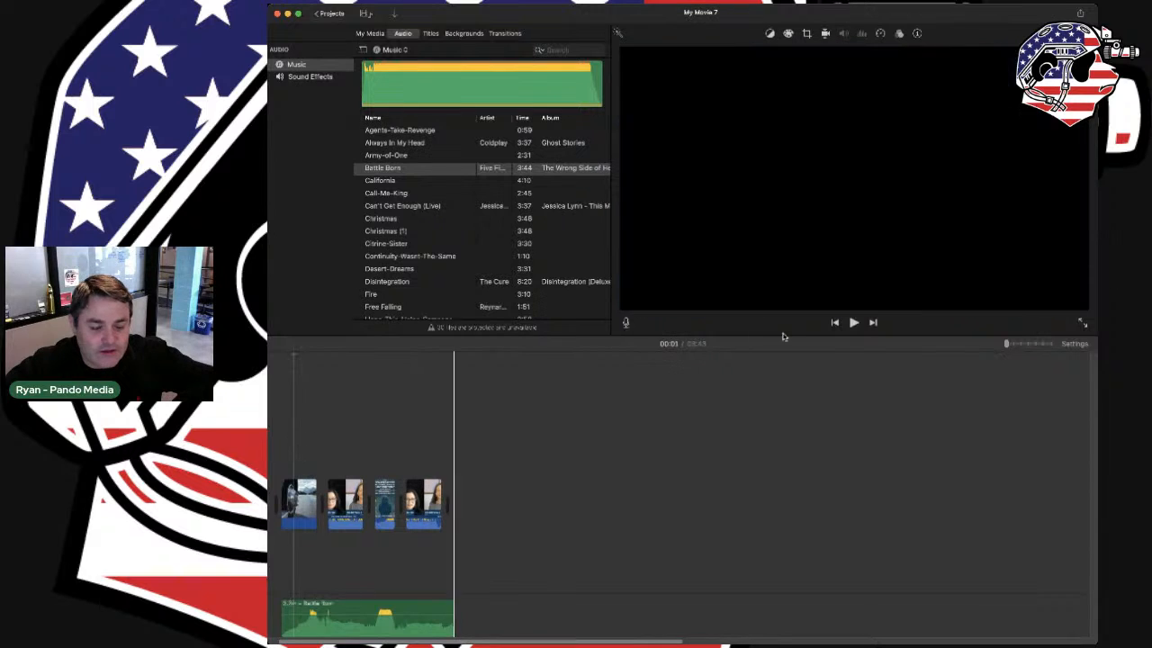
left_click(854, 322)
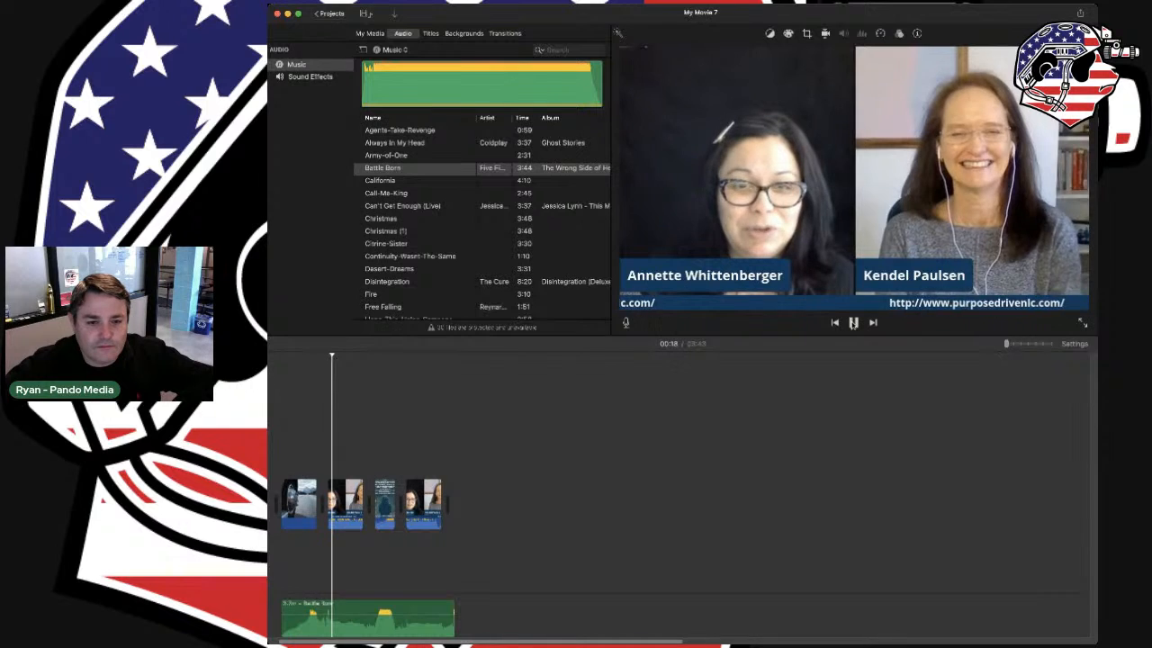
left_click(853, 322)
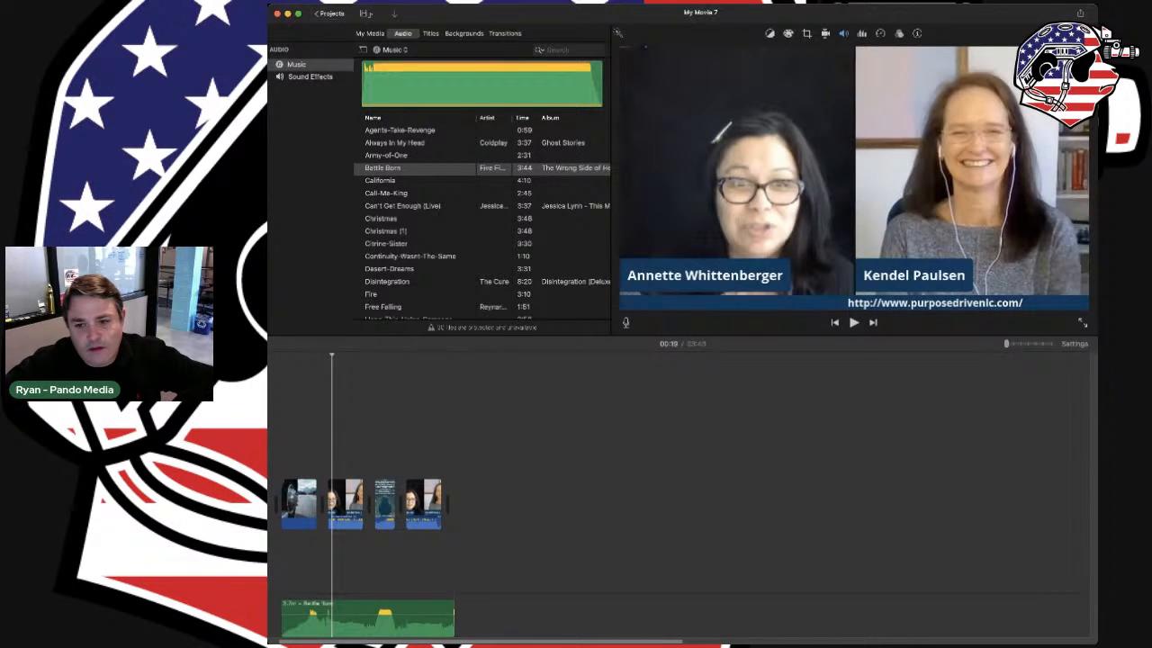
Reduce the other clips' volume further during the first interview clip and raise its own volume to 400%
left_click(844, 34)
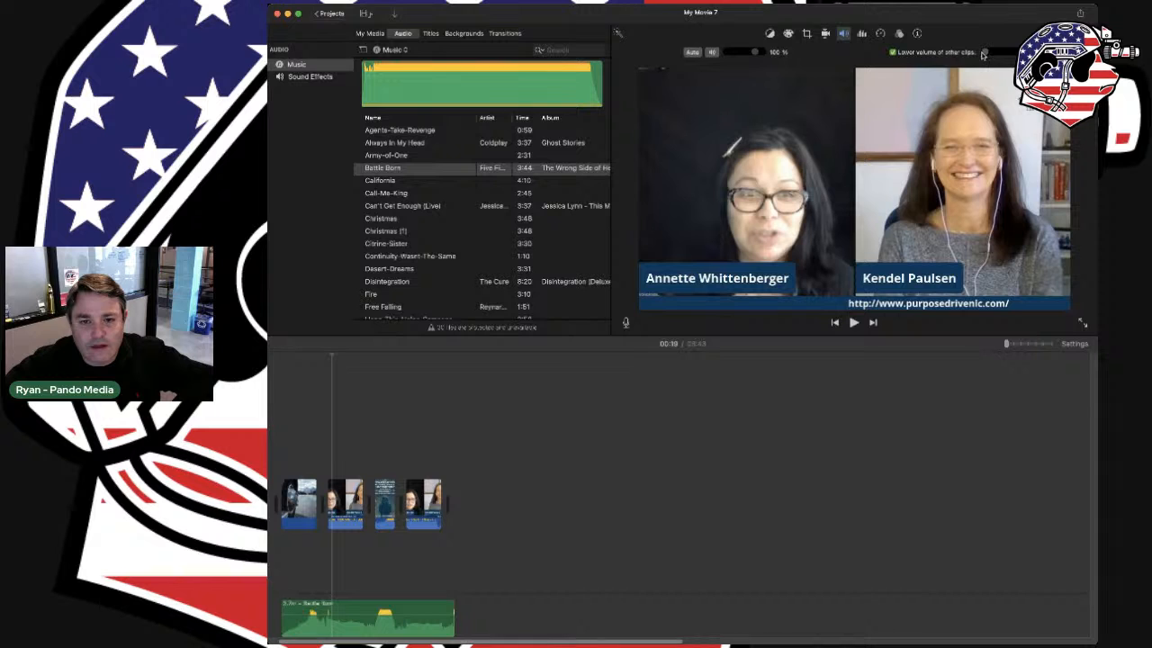
left_click(852, 323)
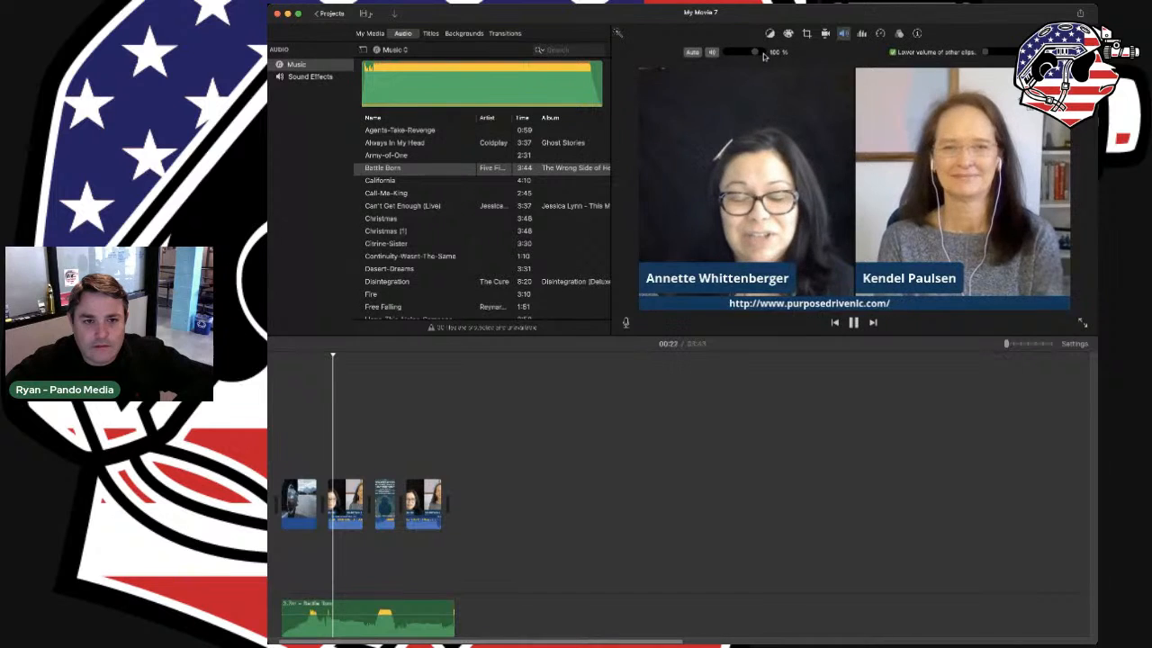
mouse_move(755, 52)
left_mouse_down()
mouse_move(742, 54)
mouse_move(762, 55)
left_mouse_up()
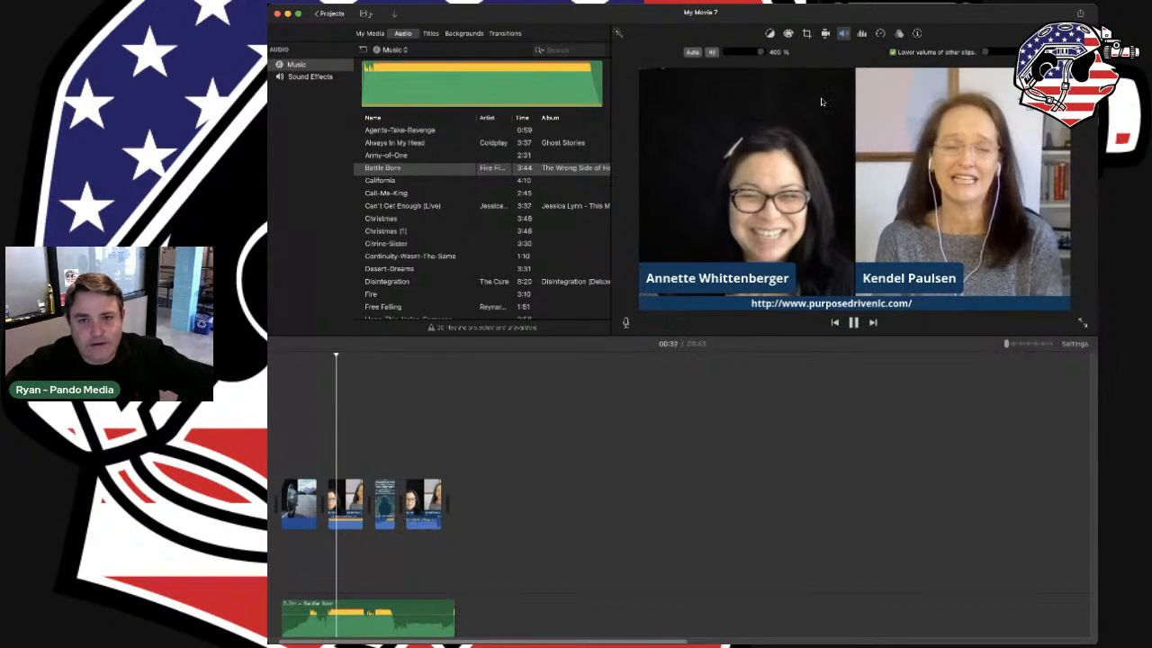
Set the Battle Born music track's volume to 33% and play the first interview clip to check the balance
left_click(413, 612)
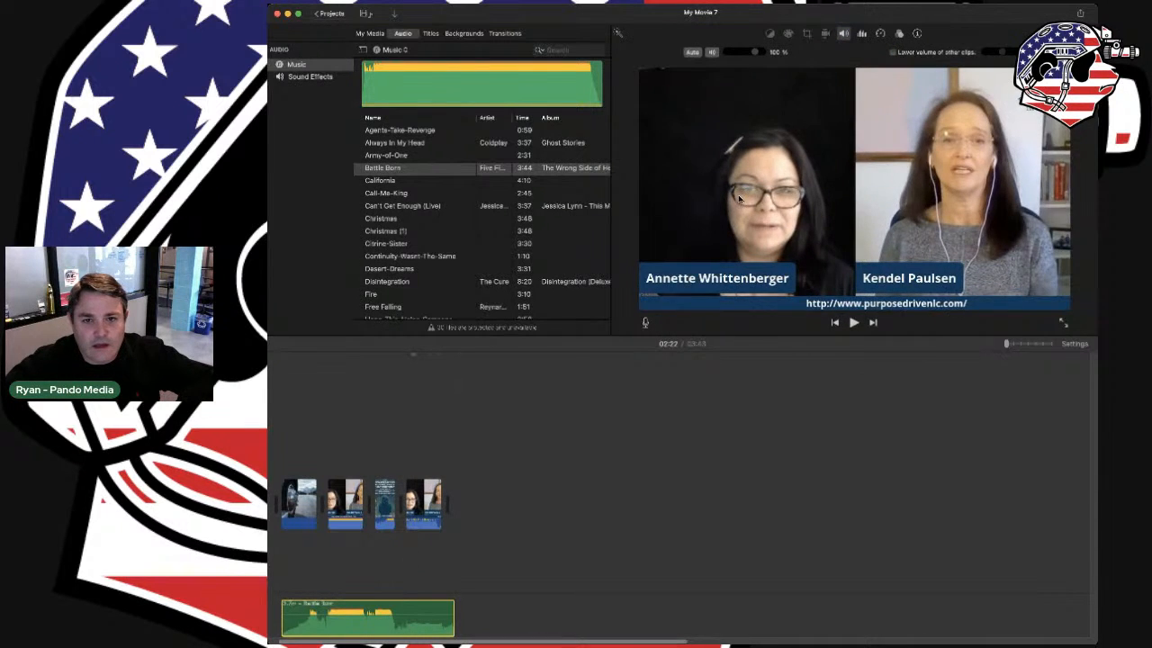
left_click_drag(747, 52, 736, 53)
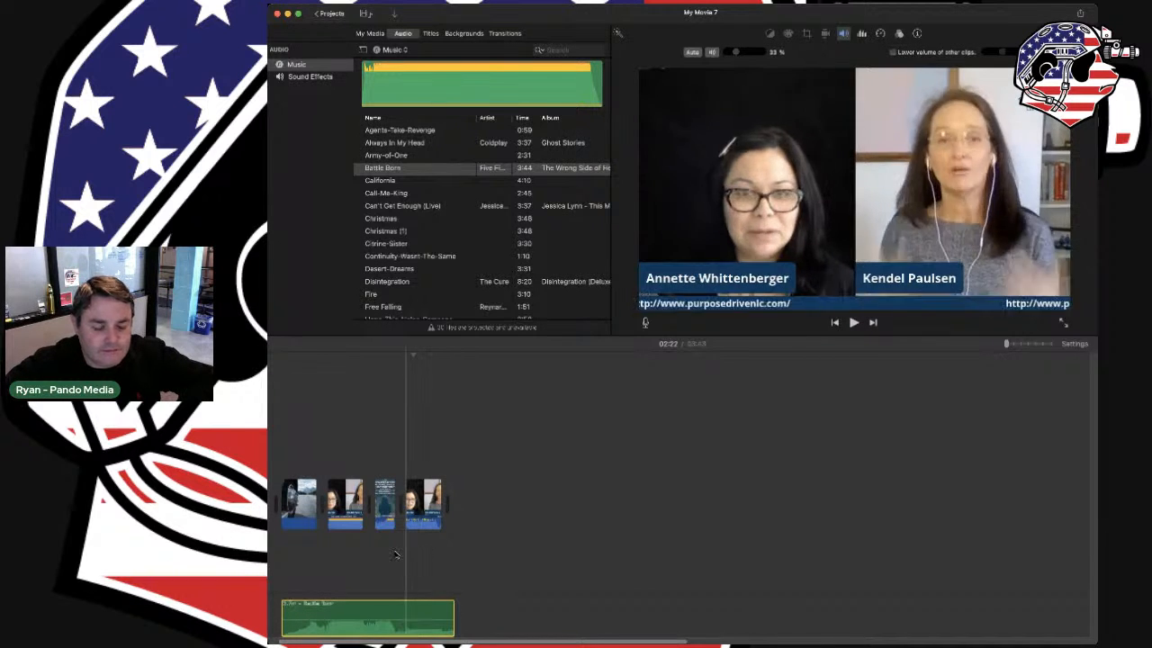
left_click(334, 535)
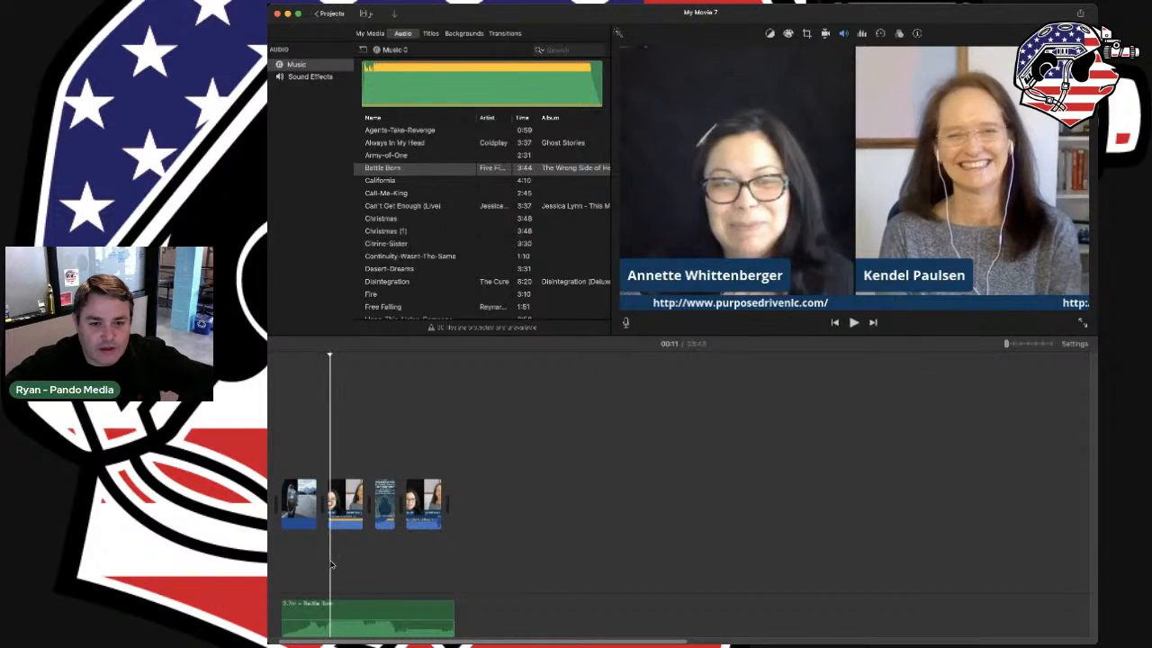
left_click(853, 323)
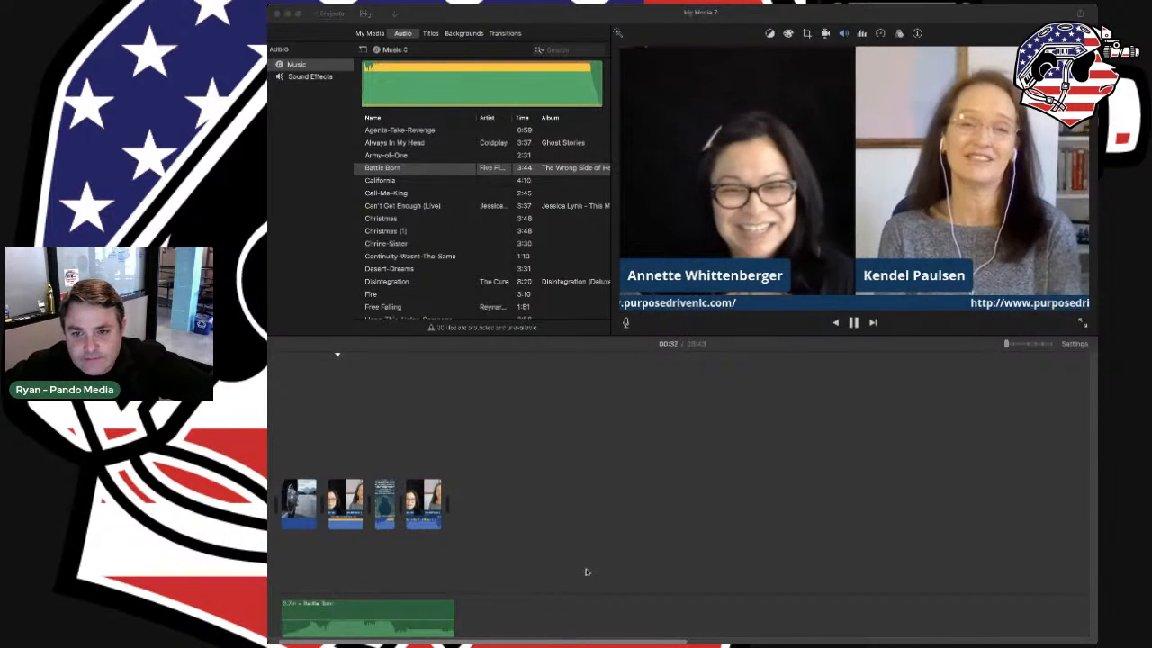
scroll(612, 551, "left", 1)
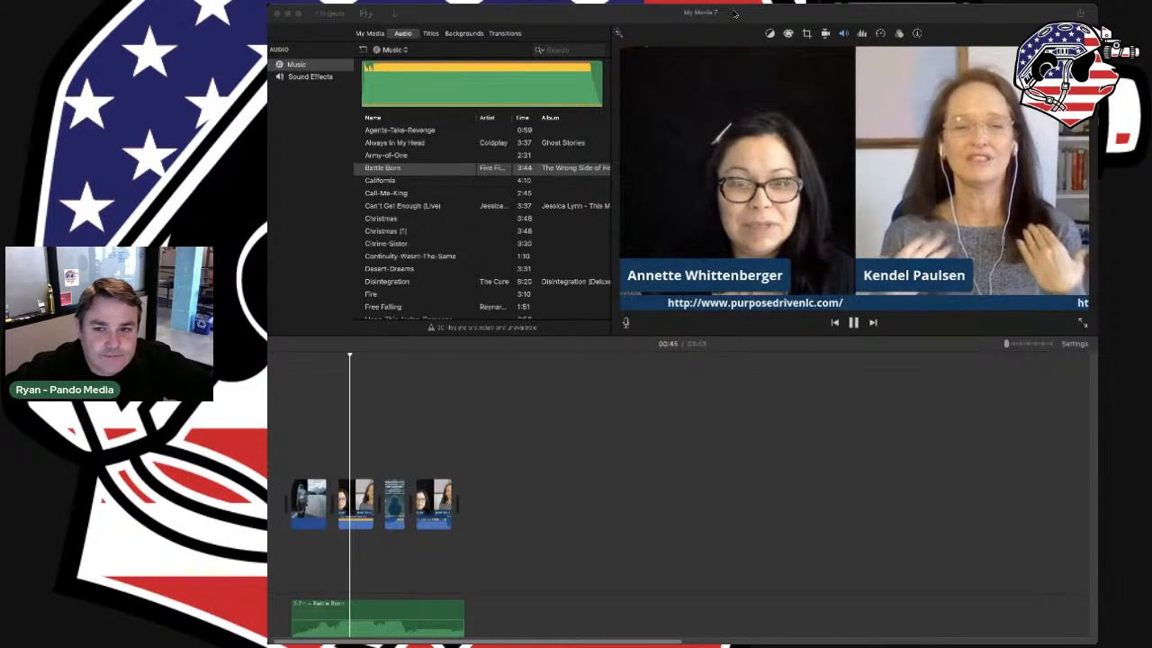
left_click(854, 322)
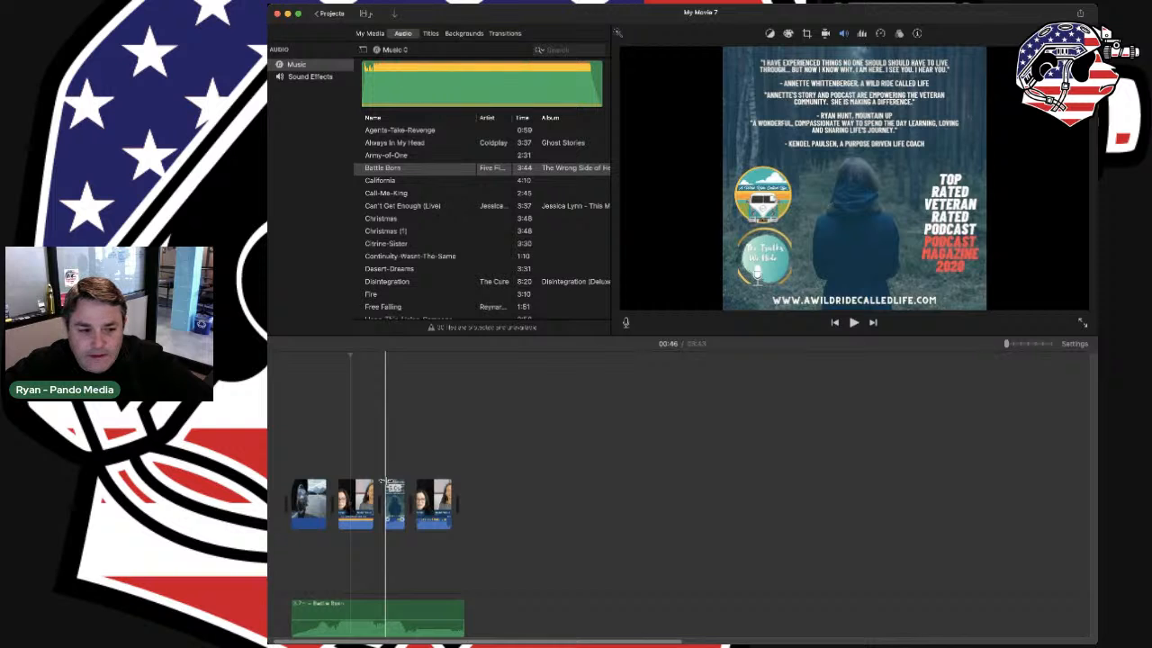
Delete the second interview clip that follows the podcast poster
left_click(397, 490)
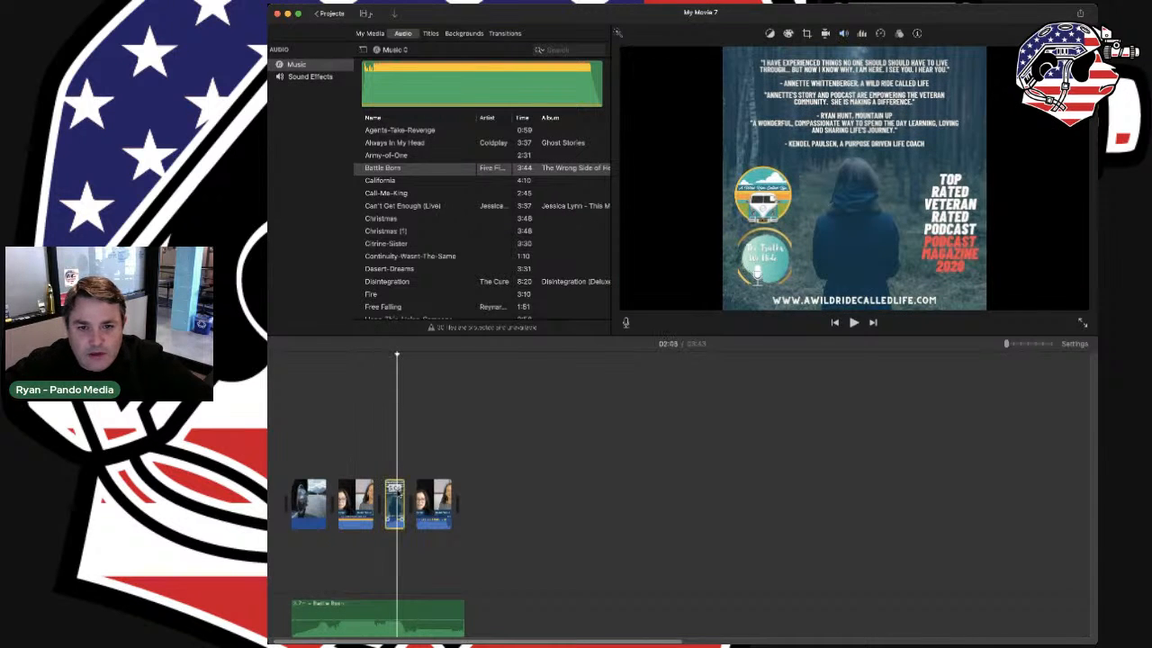
double_click(397, 500)
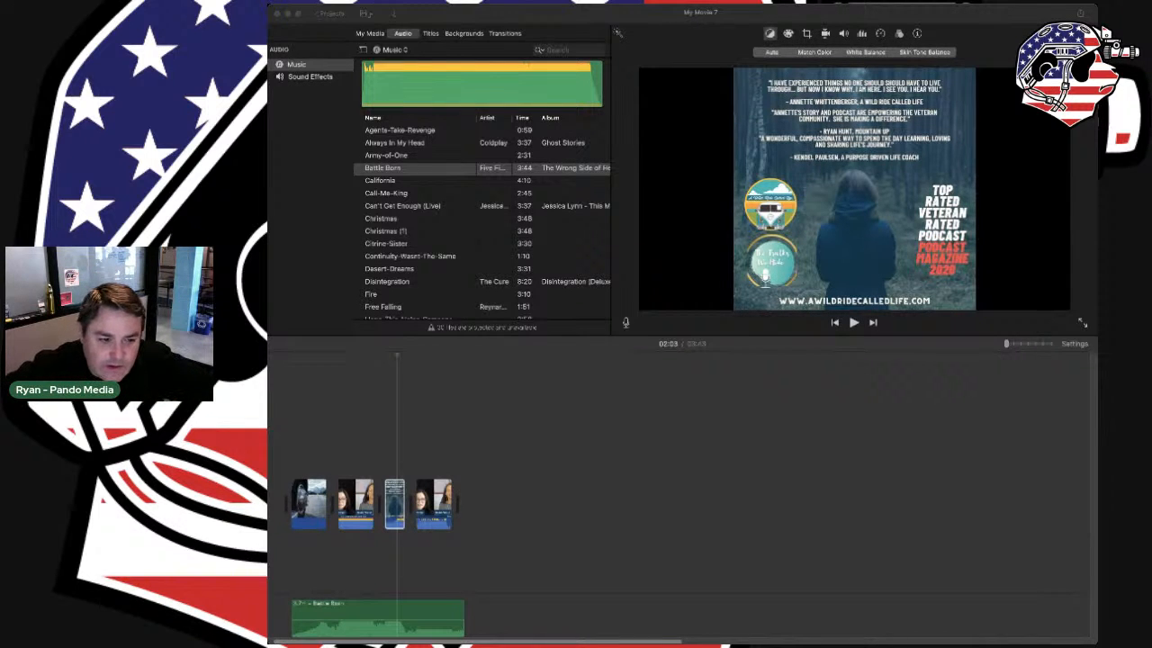
left_click(358, 513)
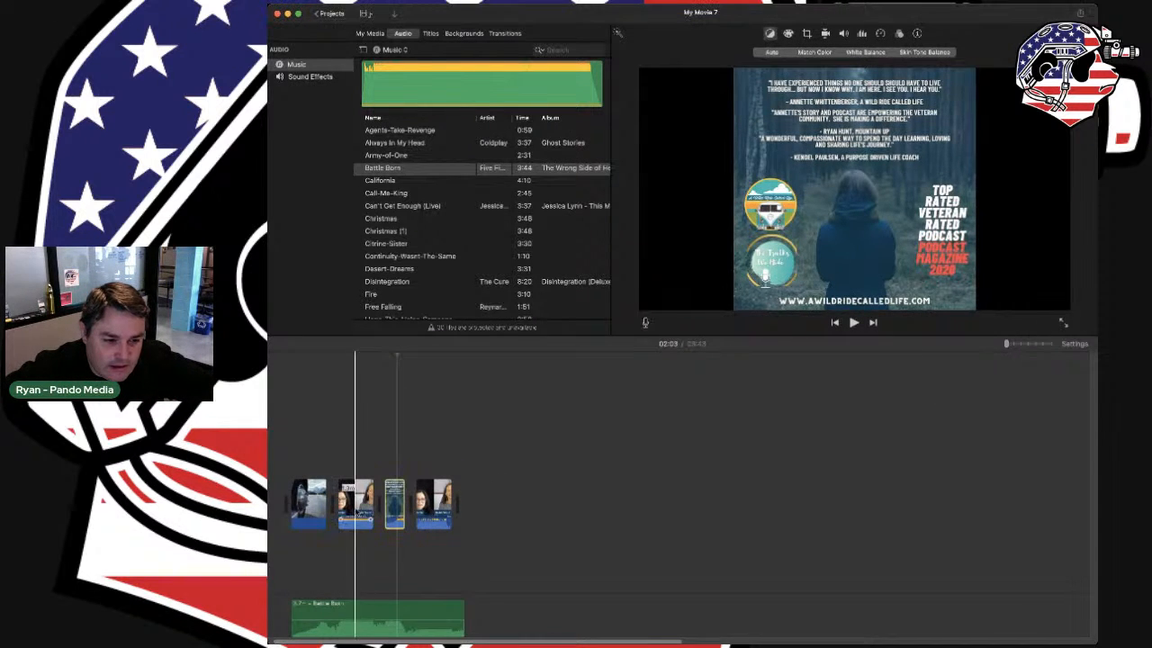
left_click_drag(371, 506, 411, 499)
key("Delete")
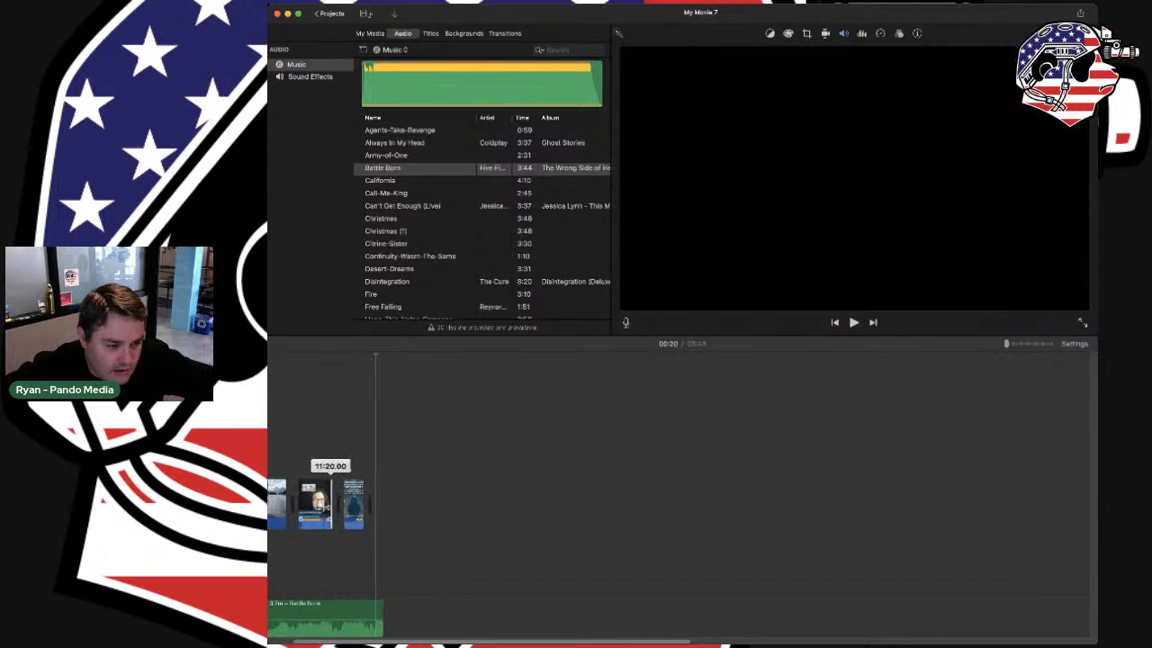
Shorten the interview clip between the truck-wheel clip and the poster by trimming off more of its end
scroll(677, 640, "left", 3)
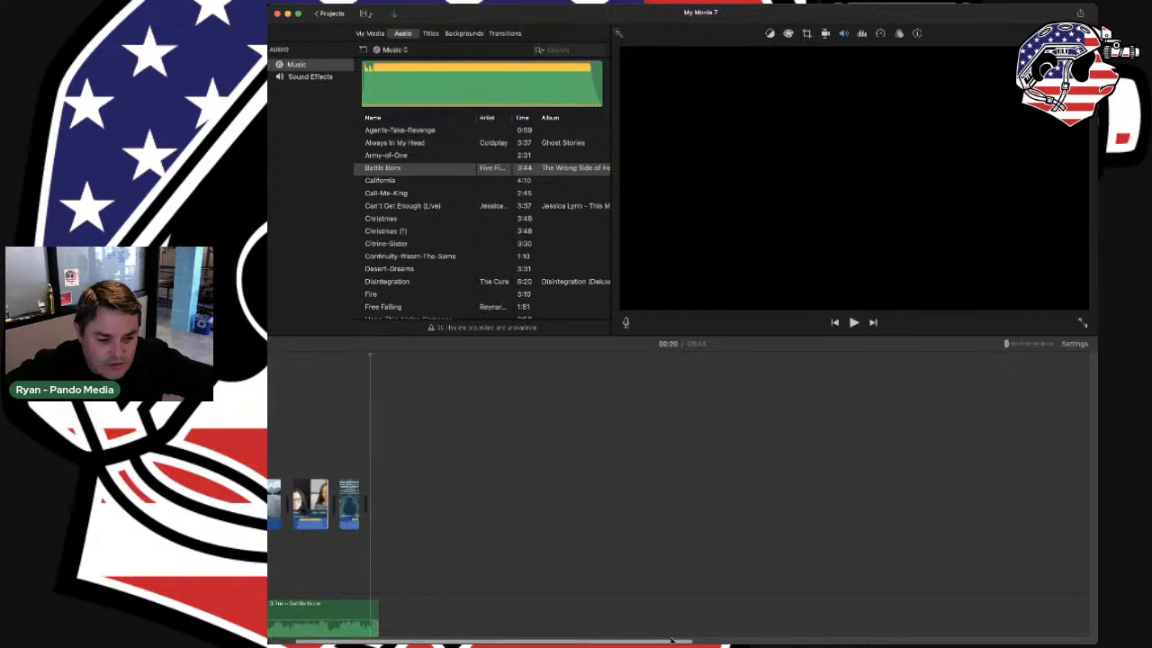
left_click(327, 499)
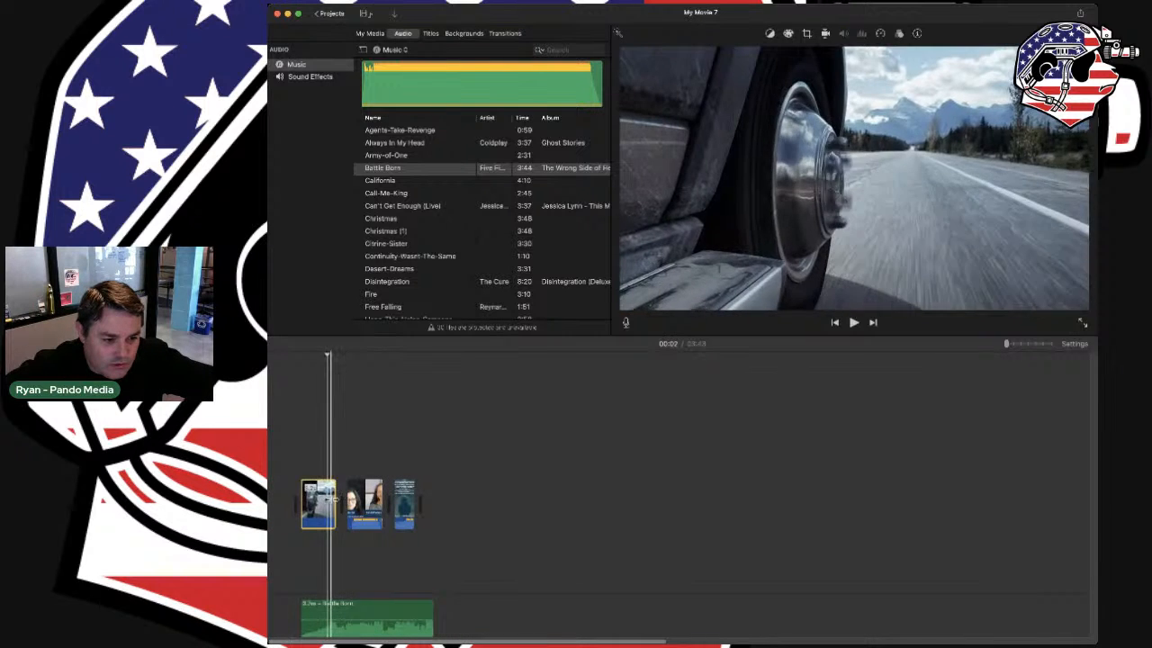
left_click_drag(385, 505, 304, 496)
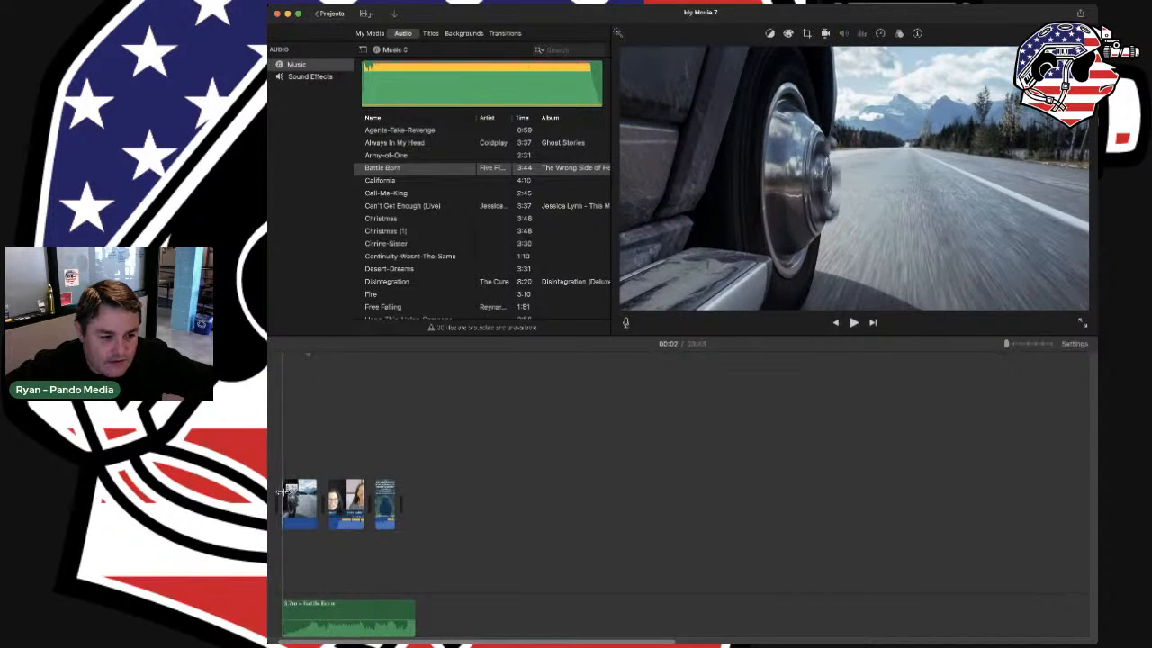
Trim the end of the Battle Born music so it finishes with the poster clip at about 12 seconds
left_click(289, 495)
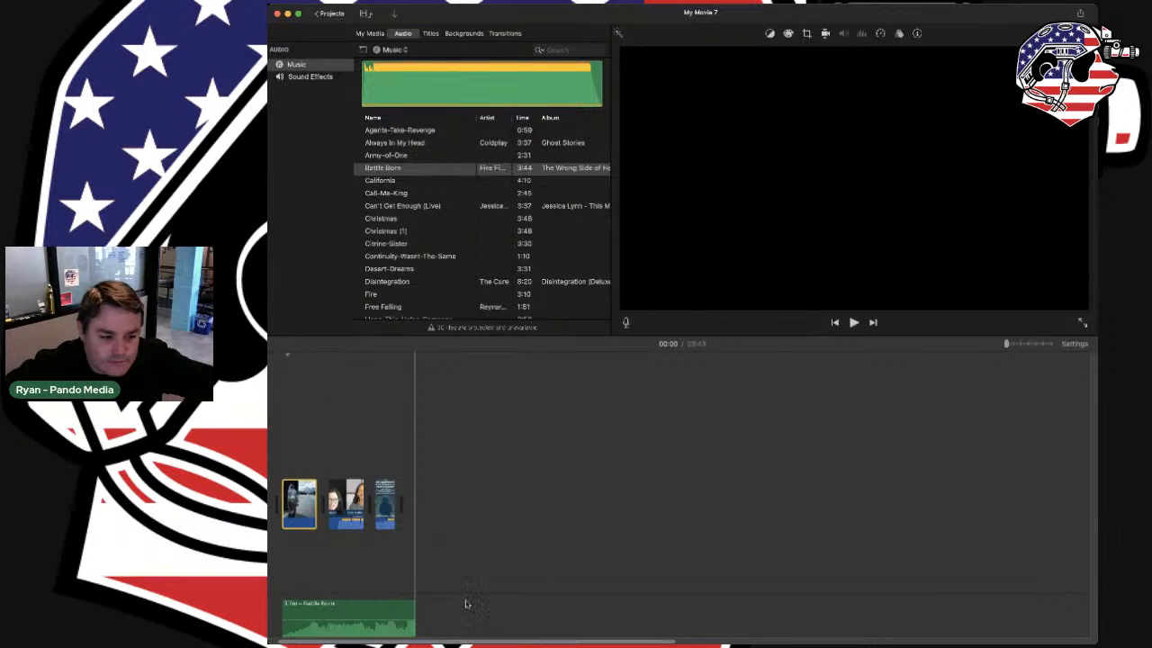
left_click_drag(412, 609, 389, 604)
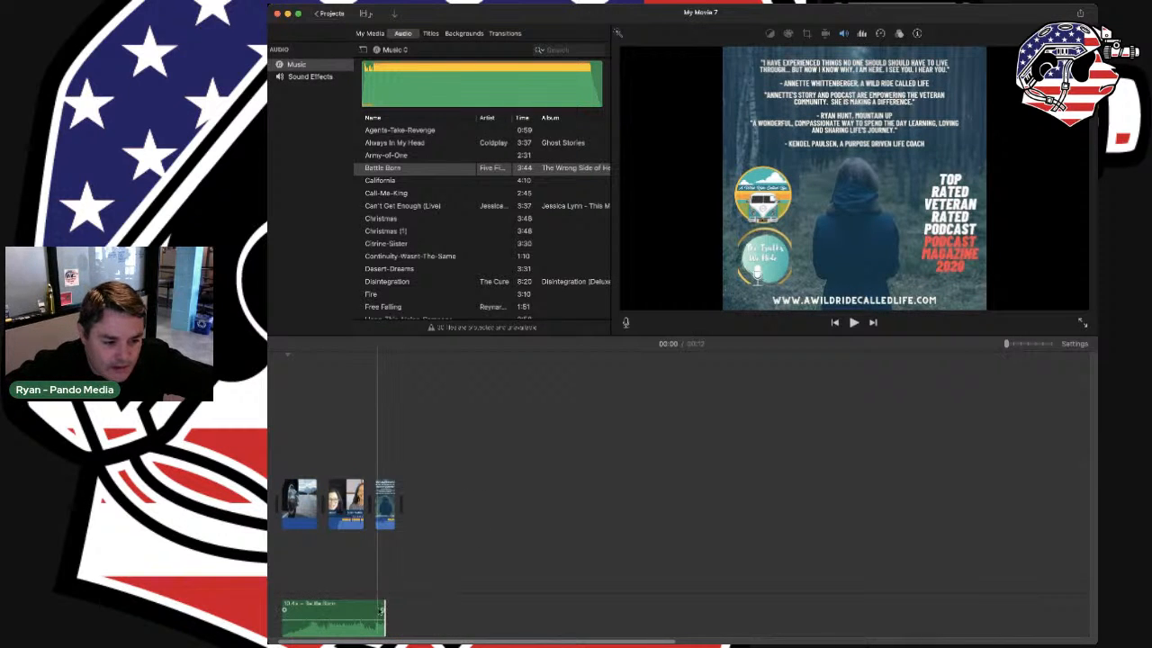
left_click_drag(381, 605, 393, 604)
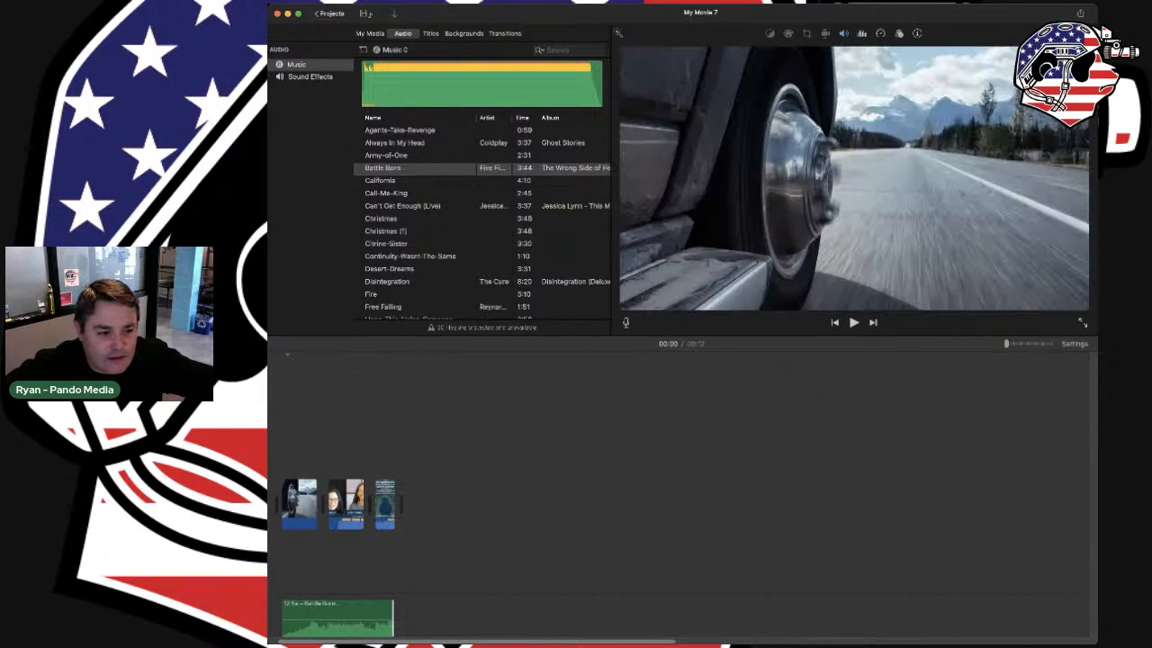
Play the shortened movie through to its end and look at the sharing options without exporting
left_click(853, 323)
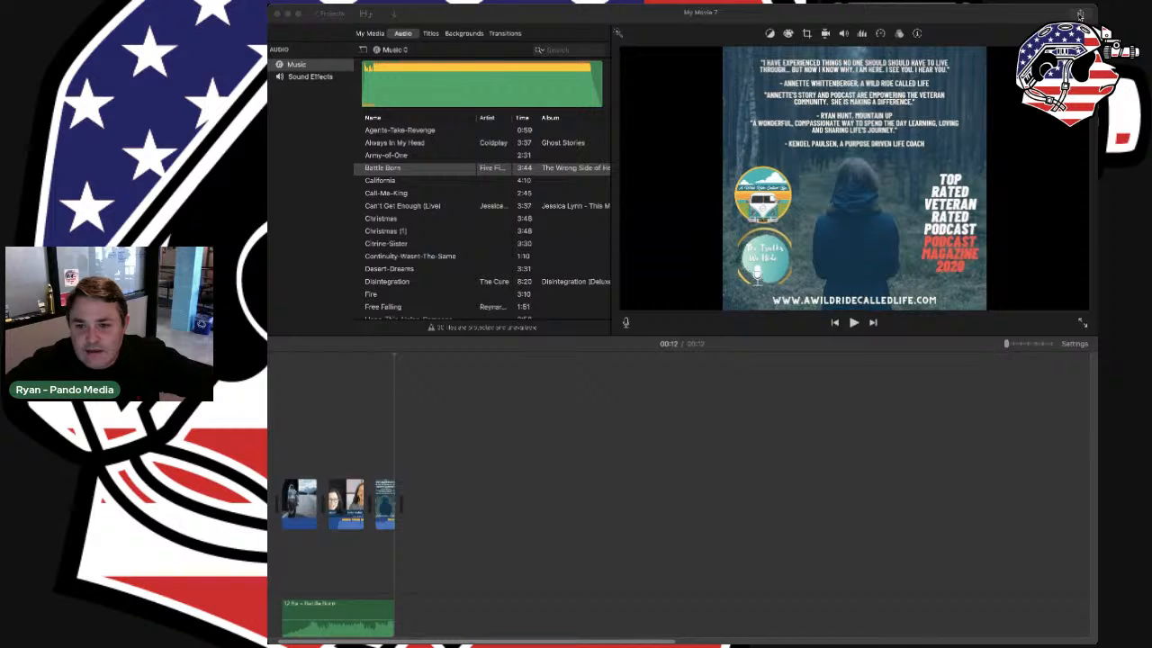
left_click(1079, 14)
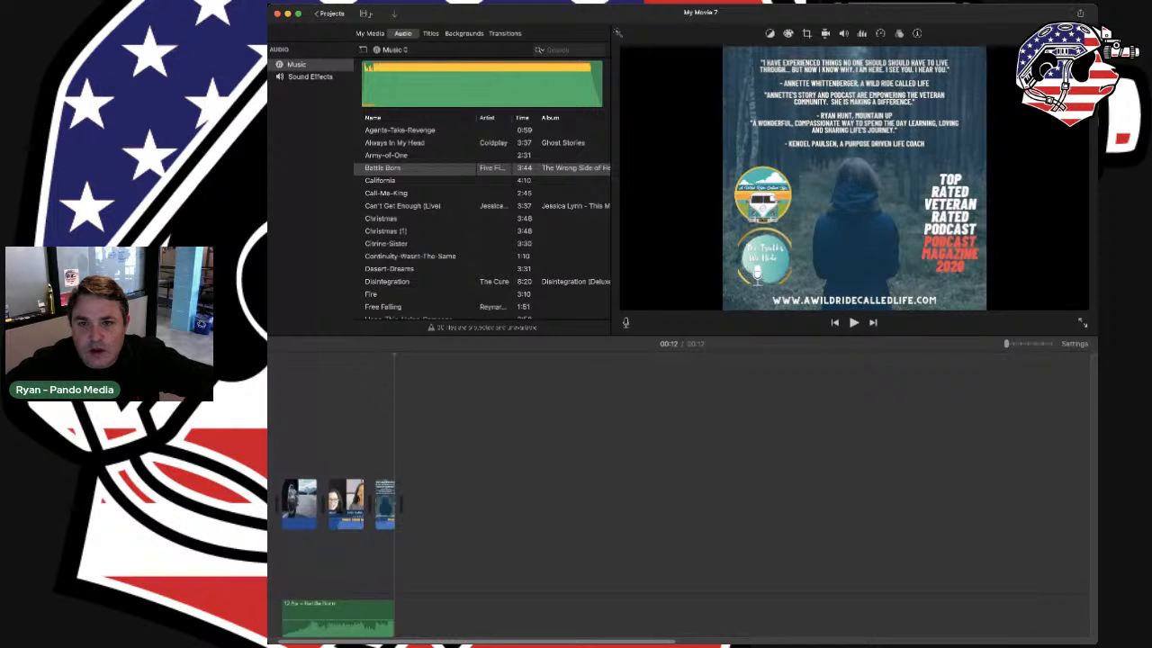
left_click(715, 411)
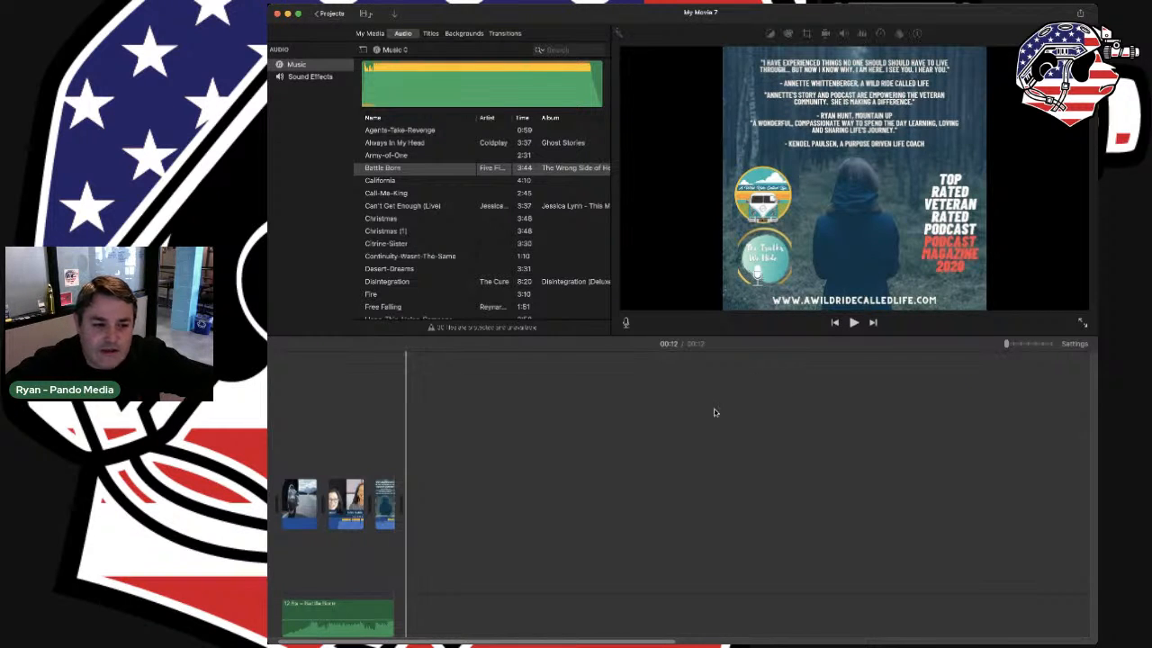
Add the Mountain logo image above the truck-wheel clip at the movie's start and make it a Picture in Picture overlay
left_click(1116, 135)
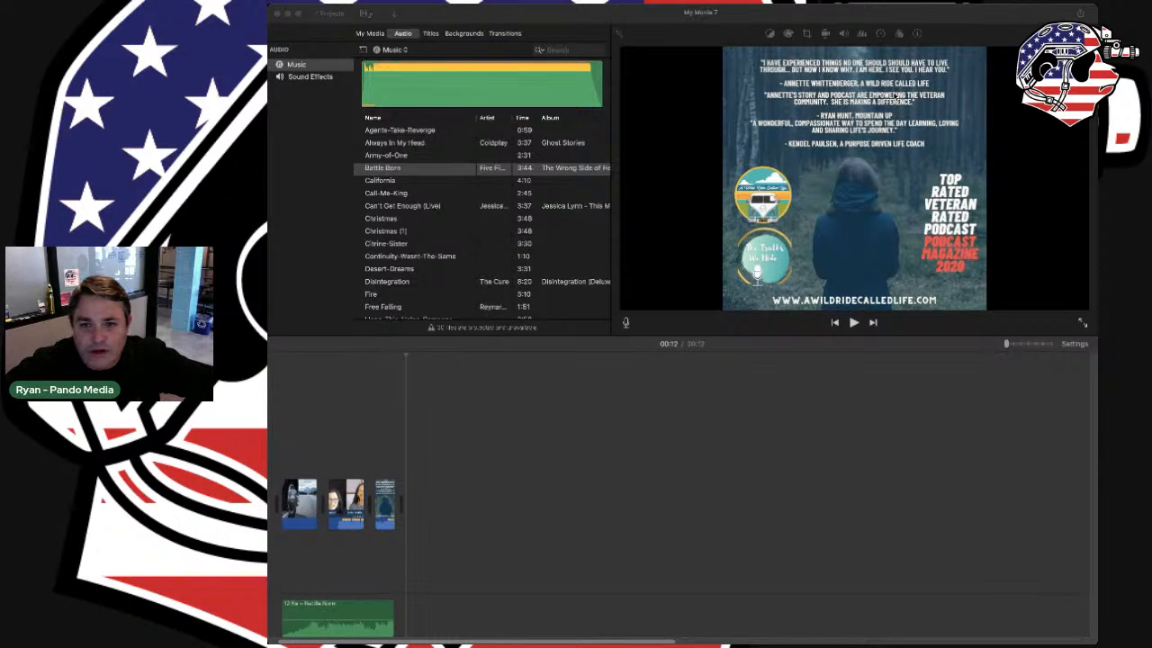
left_click_drag(1116, 135, 284, 450)
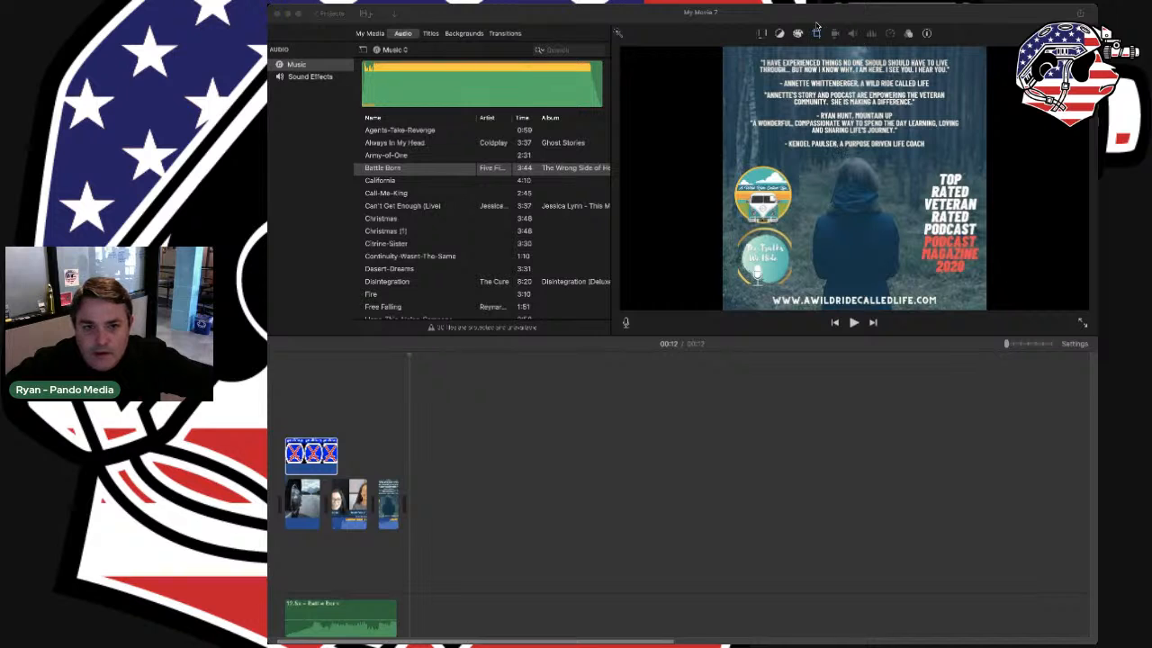
left_click(760, 33)
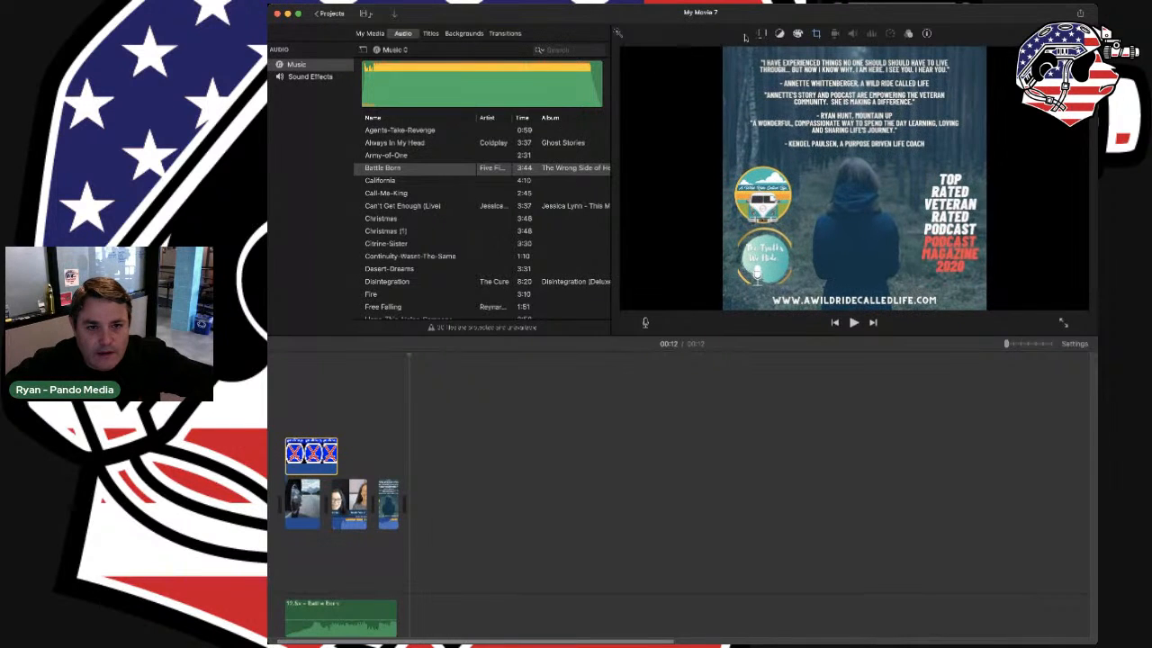
left_click(651, 52)
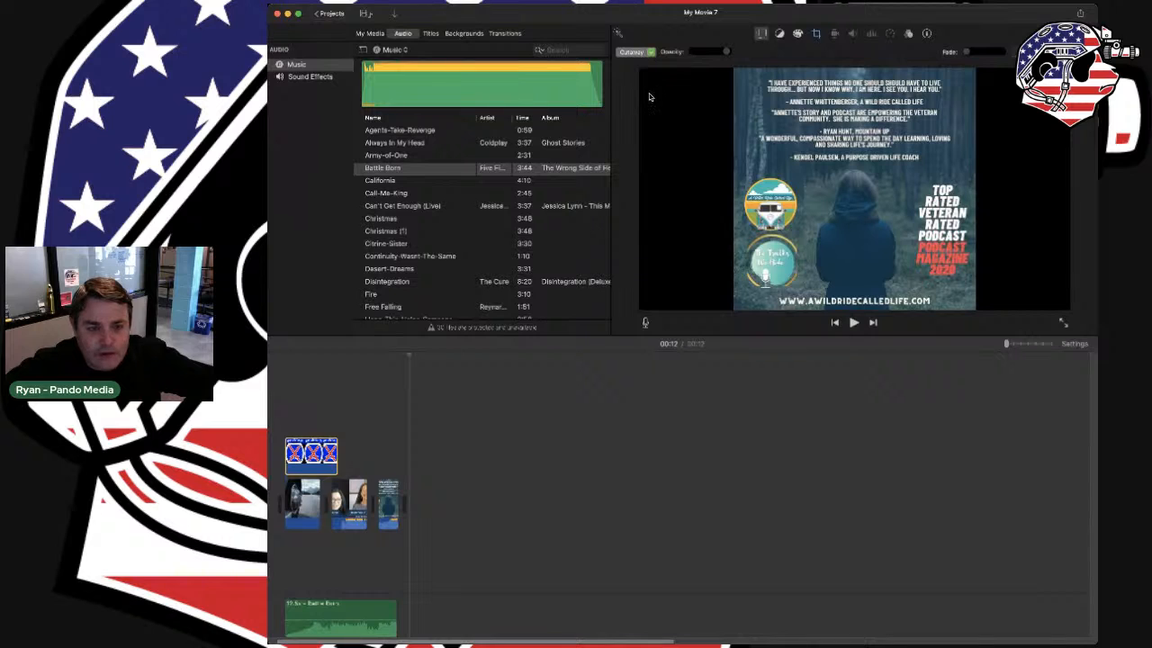
left_click(649, 98)
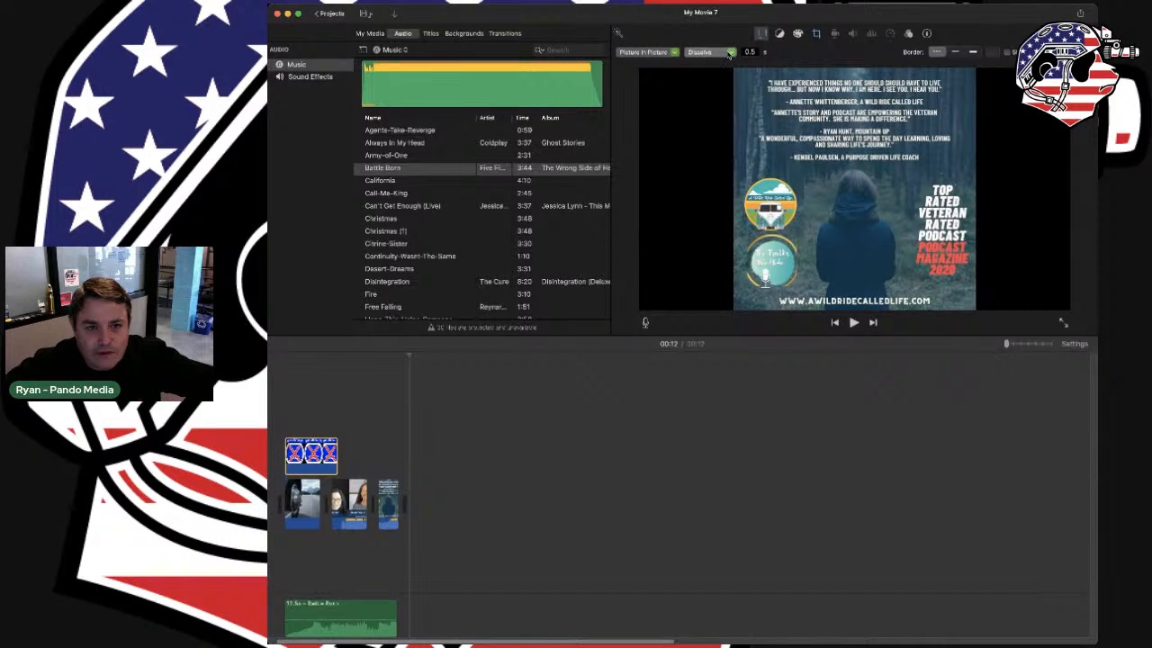
Set the logo overlay's dissolve duration to 0 seconds and its crop style to Fit
left_click_drag(756, 53, 742, 54)
type("0")
key("Return")
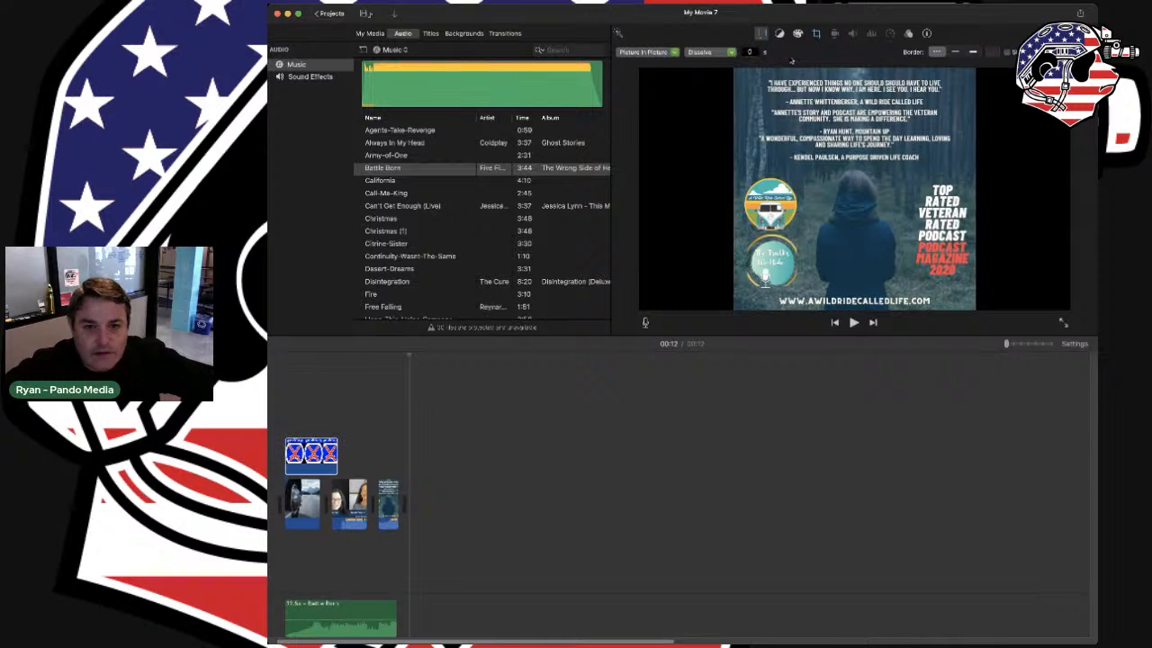
left_click(816, 36)
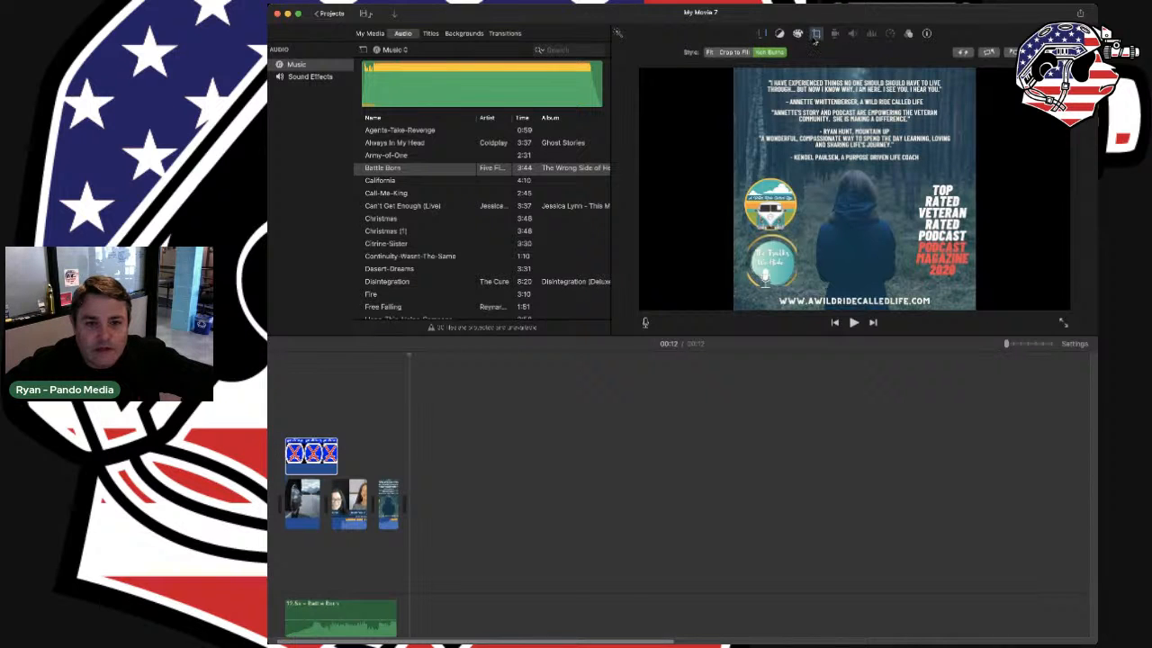
left_click(710, 52)
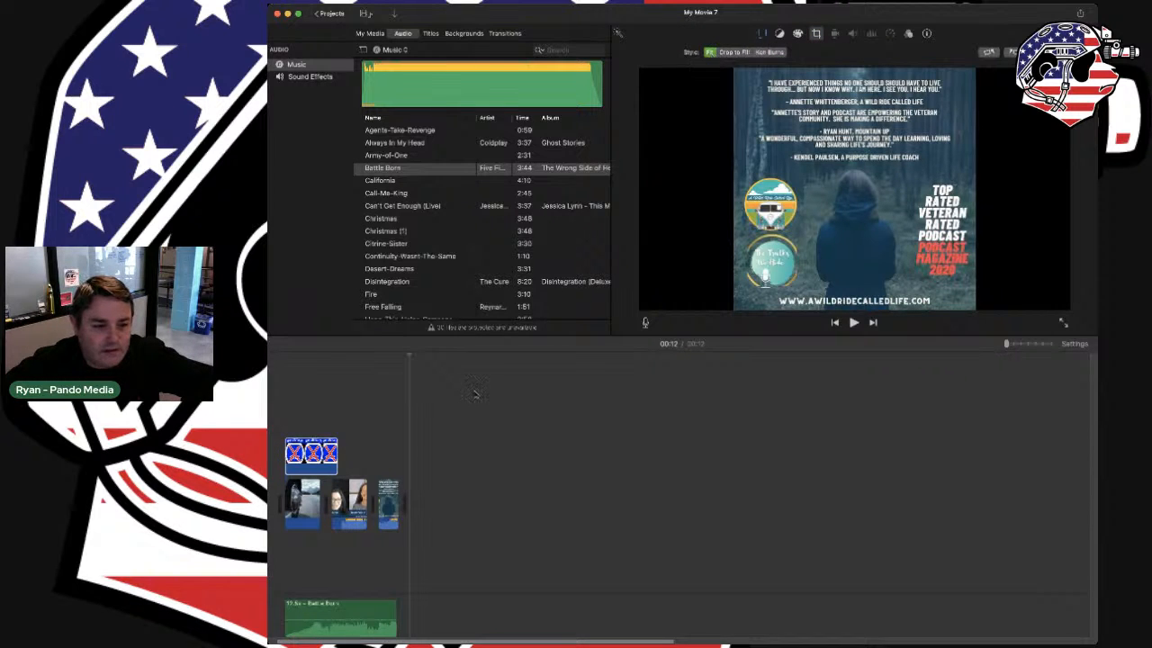
Enlarge the logo in the video frame's upper-right corner and extend its overlay to the end of the poster clip
left_click(302, 447)
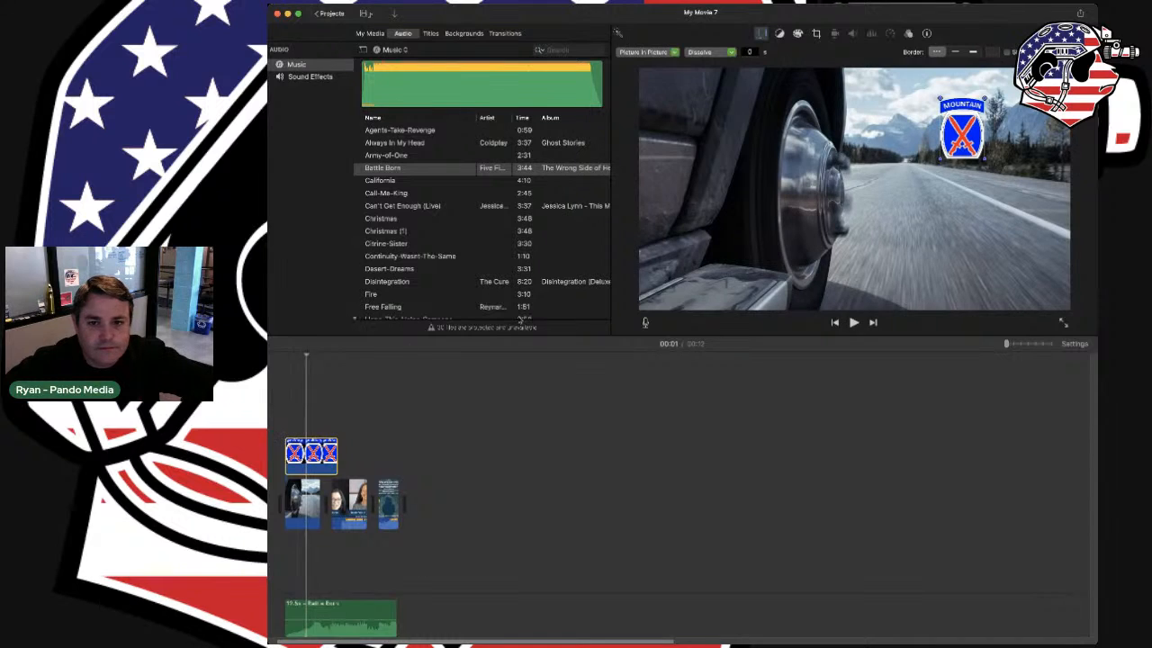
left_click_drag(961, 129, 985, 173)
mouse_move(1019, 135)
left_mouse_down()
mouse_move(1002, 127)
mouse_move(1024, 131)
left_mouse_up()
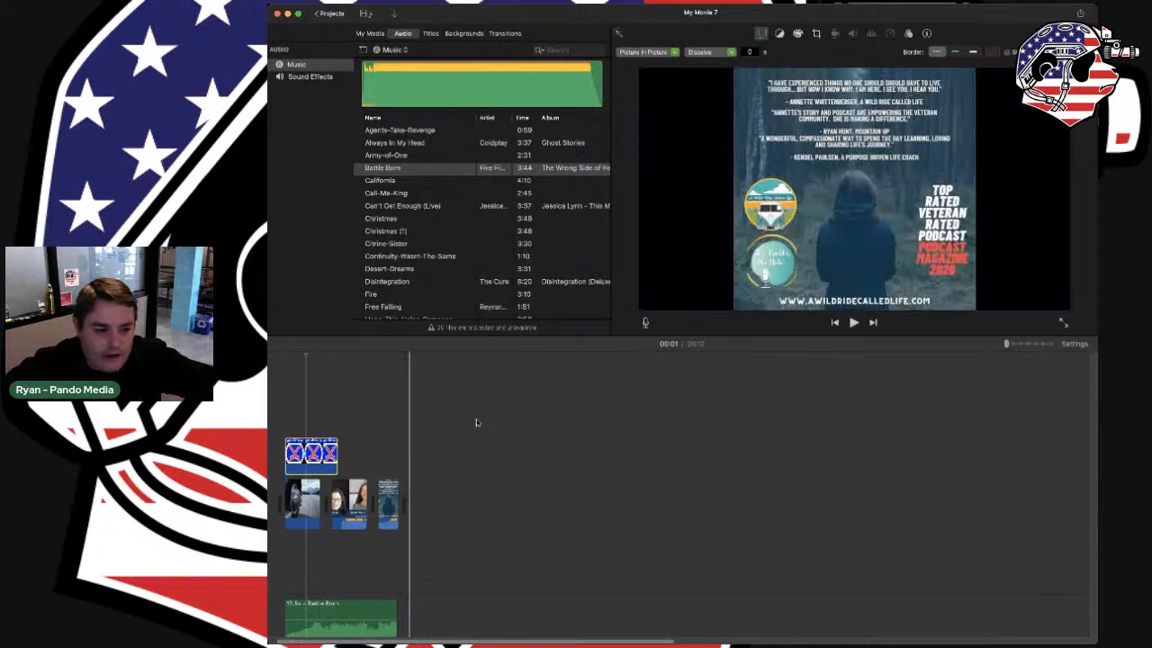
left_click_drag(338, 454, 399, 460)
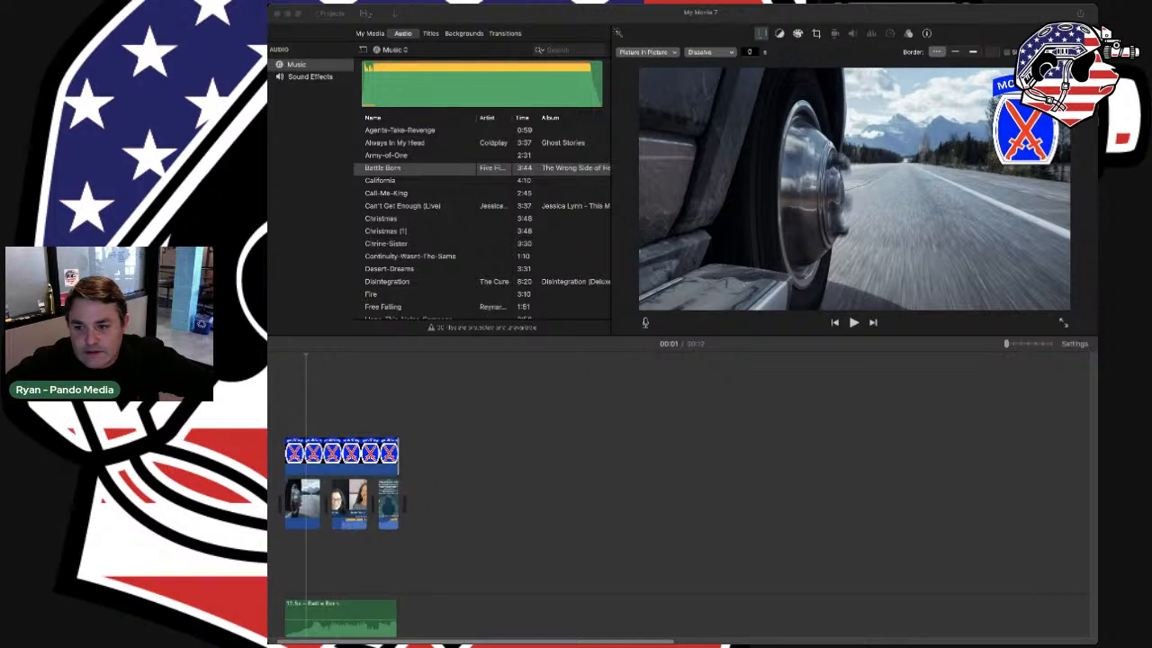
Review the sharing options for the movie with the logo overlay, leaving it unexported
left_click(1082, 15)
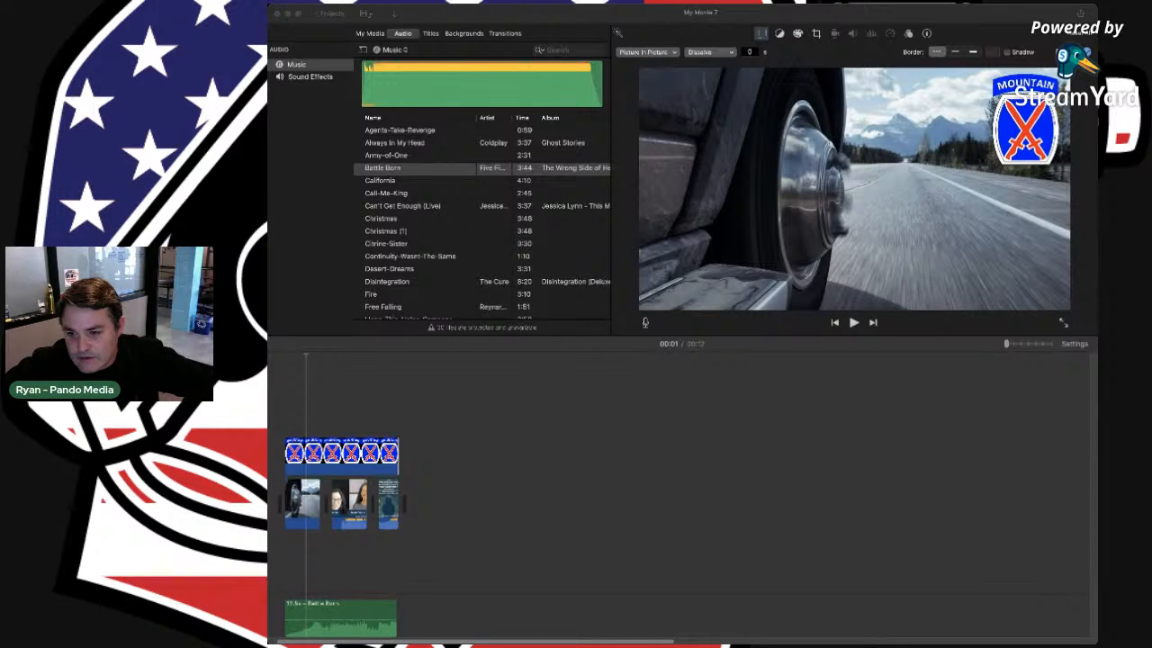
left_click(1080, 16)
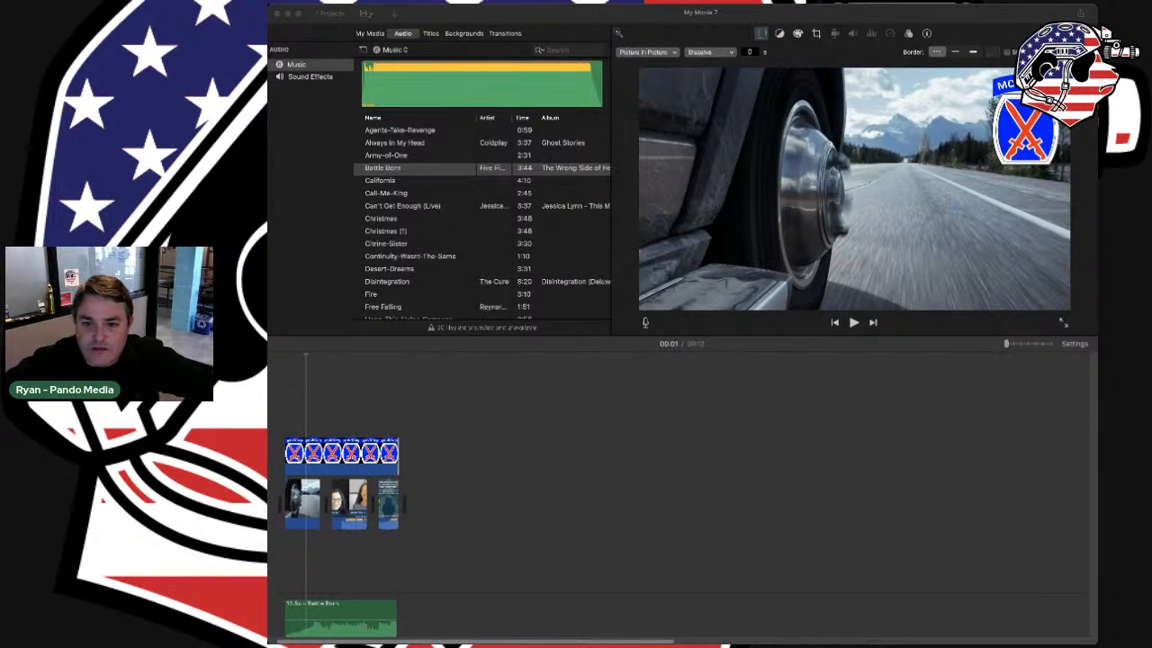
left_click(694, 464)
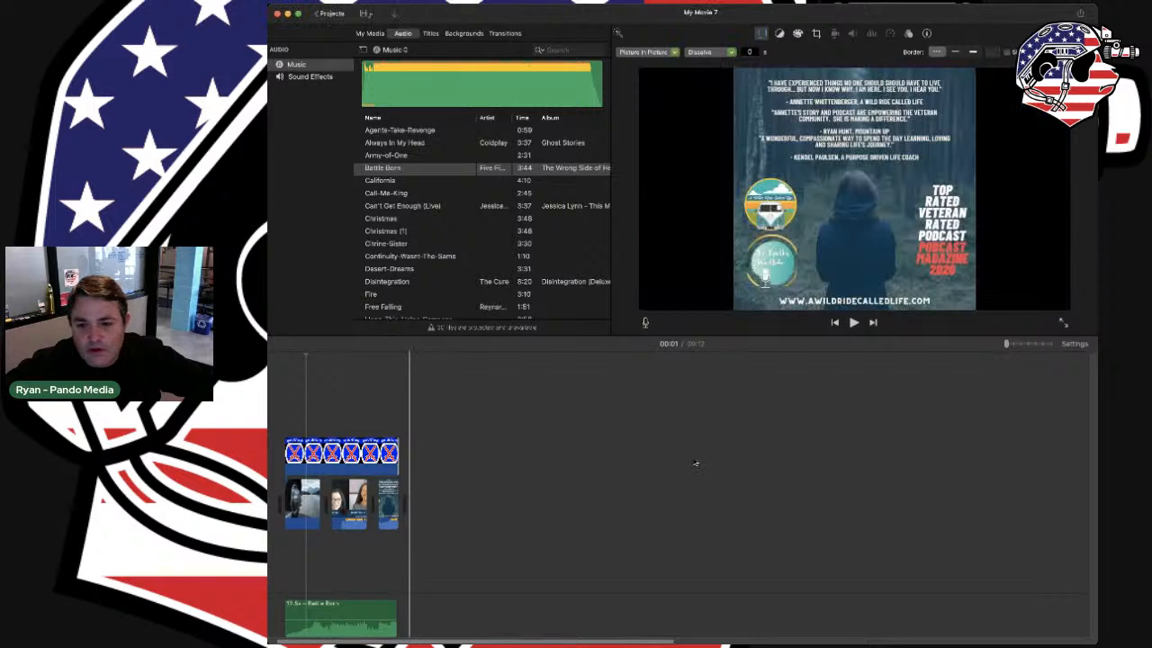